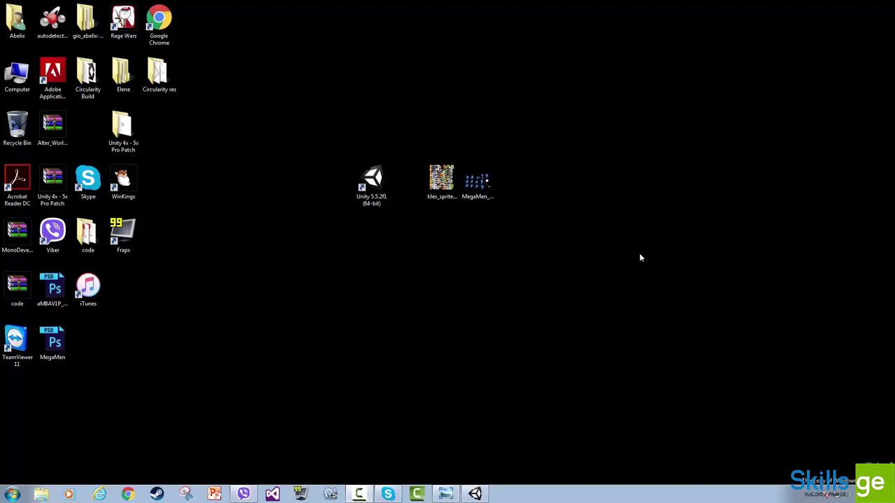
Switch to the Unity project and examine the sprites sliced from the MegaMen sheet in the Hero folder
left_click(475, 493)
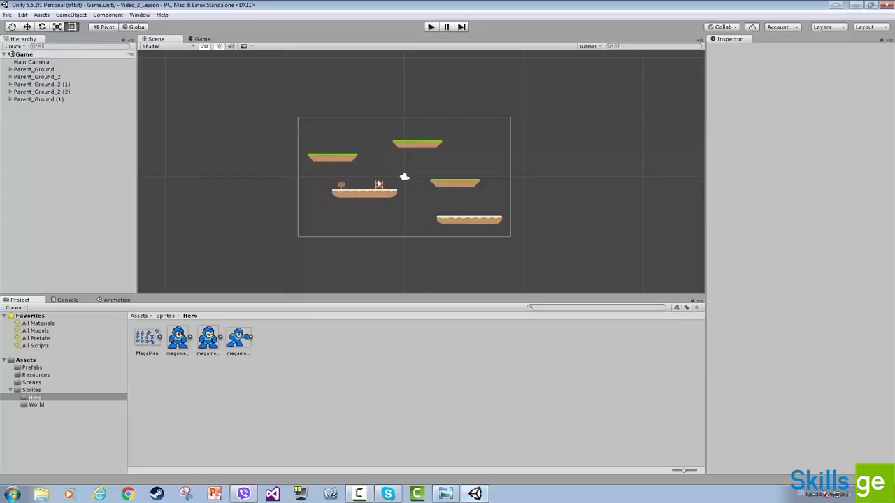
scroll(378, 184, "up", 3)
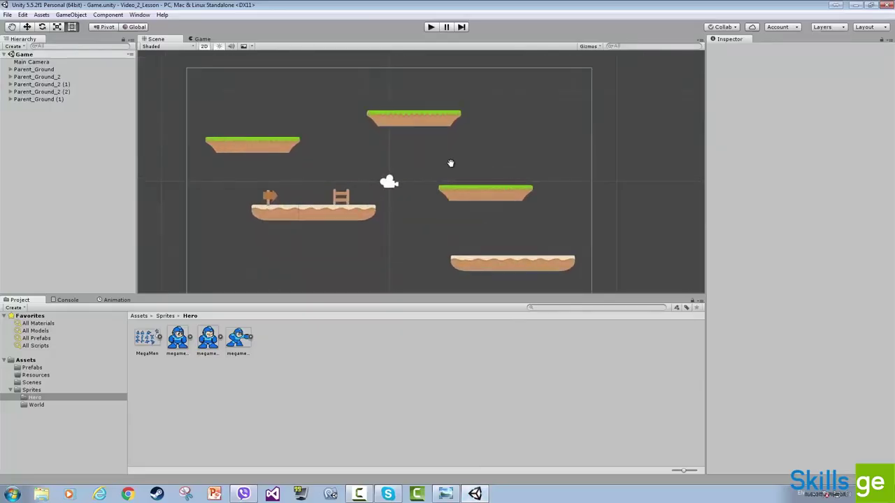
middle_click_drag(445, 165, 470, 150)
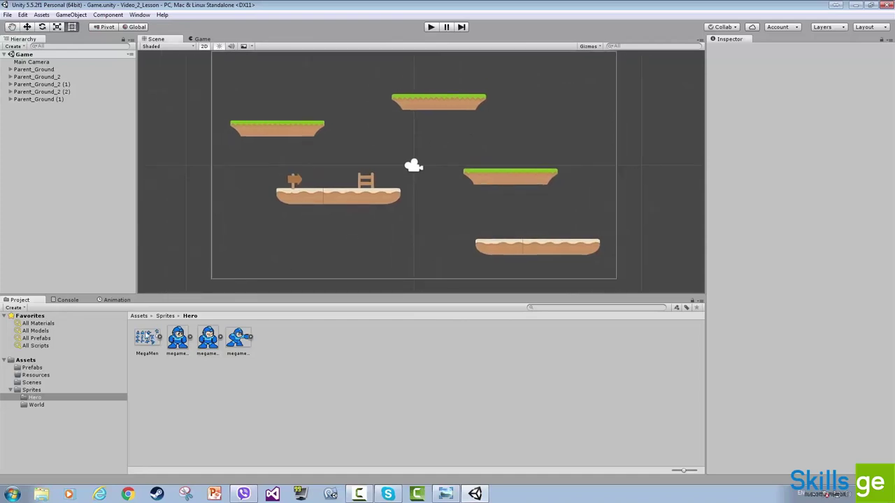
left_click(147, 338)
left_click(160, 338)
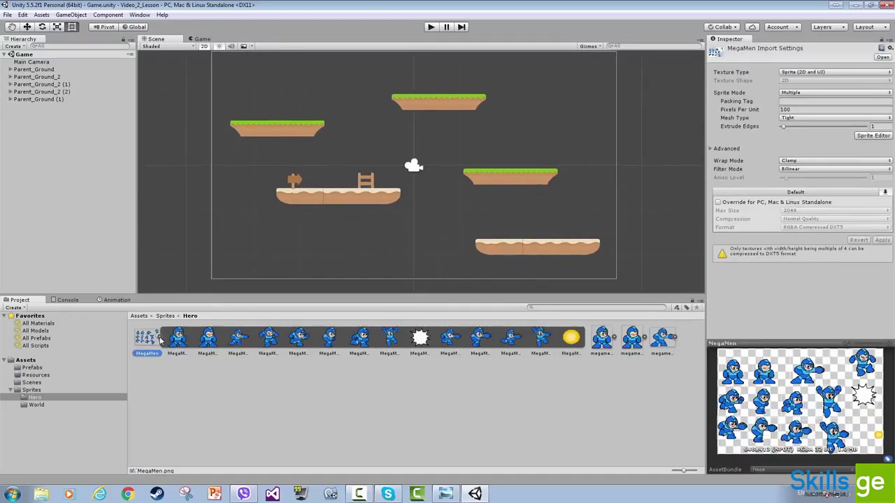
left_click(159, 339)
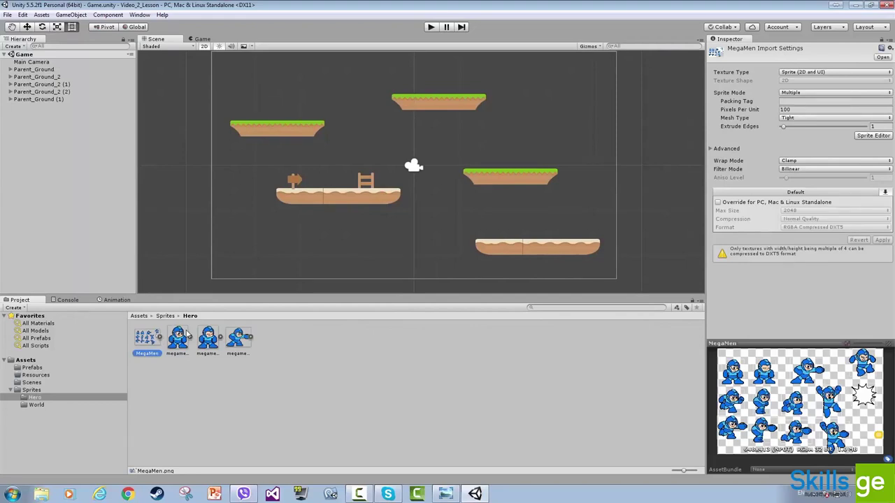
scroll(333, 162, "up", 3)
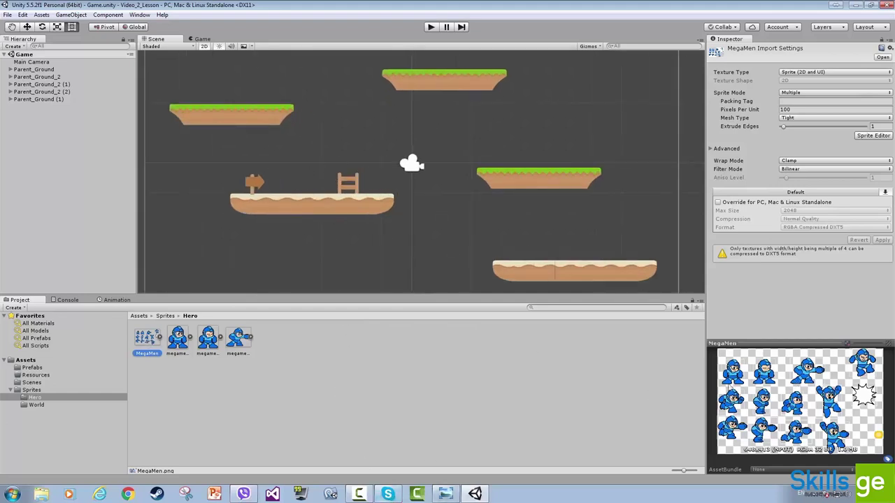
Delete all four MegaMen textures from the Hero sprites folder
left_click(352, 405)
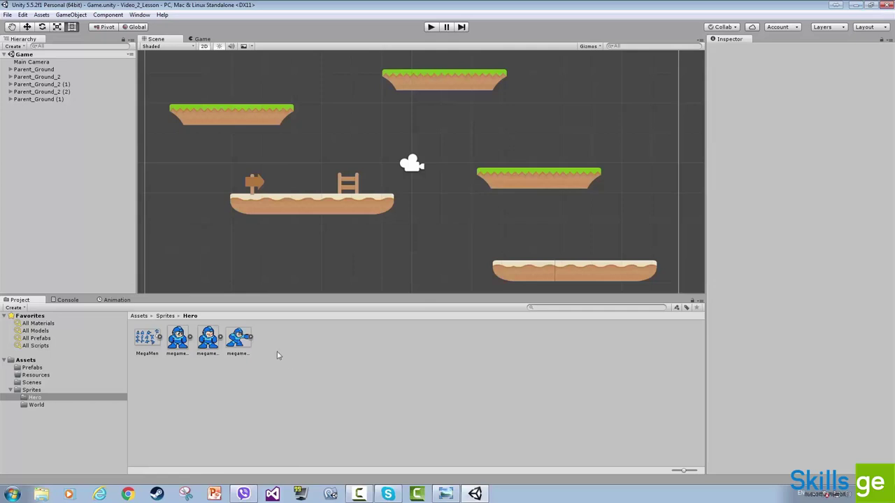
left_click(152, 340)
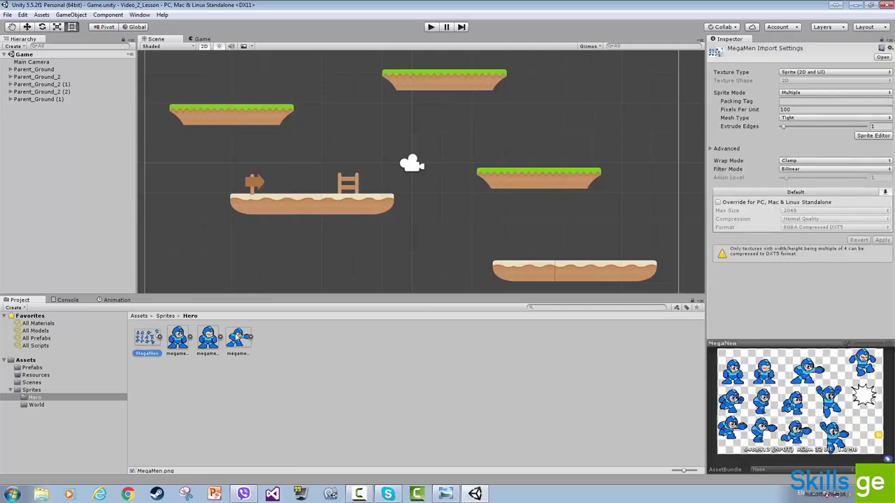
left_click(238, 338, "shift")
key("Delete")
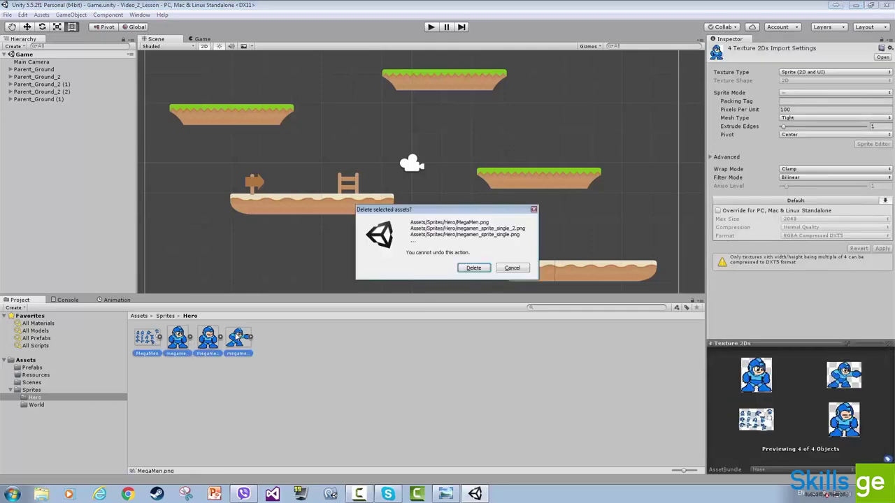
key("Return")
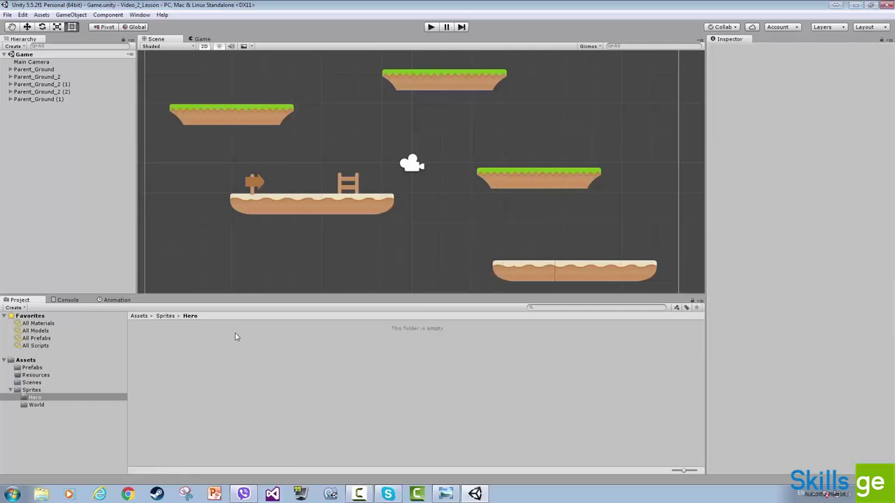
Import the MegaMen_New image from the desktop into the project's Hero folder
left_click(854, 7)
left_click_drag(477, 181, 177, 343)
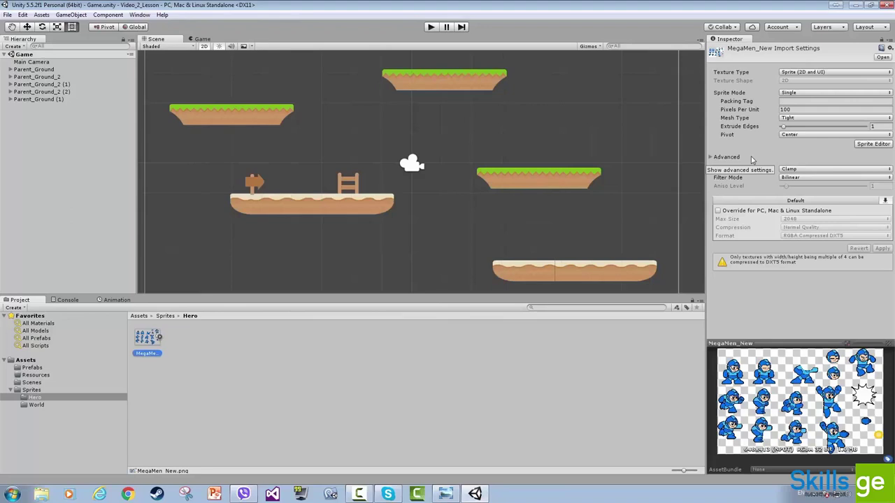
Set the MegaMen_New texture's sprite mode to Multiple, apply it, and open the sheet in the Sprite Editor
left_click(796, 94)
left_click(810, 111)
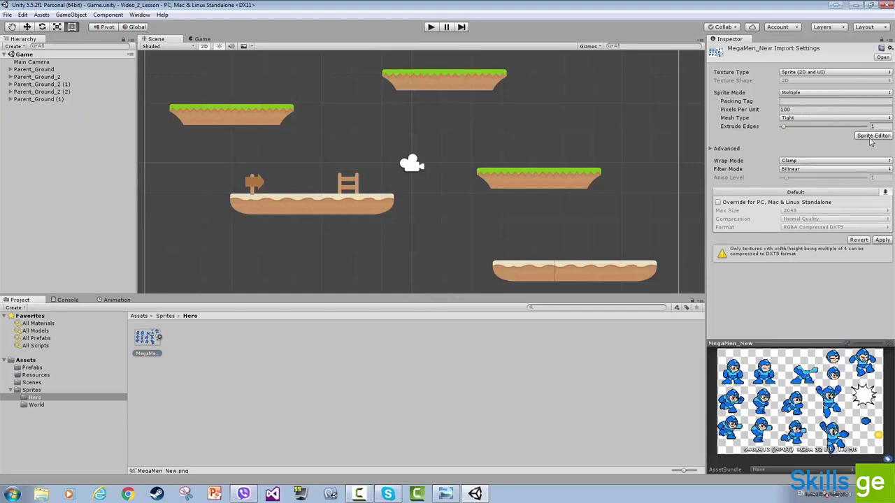
left_click(885, 242)
left_click(874, 135)
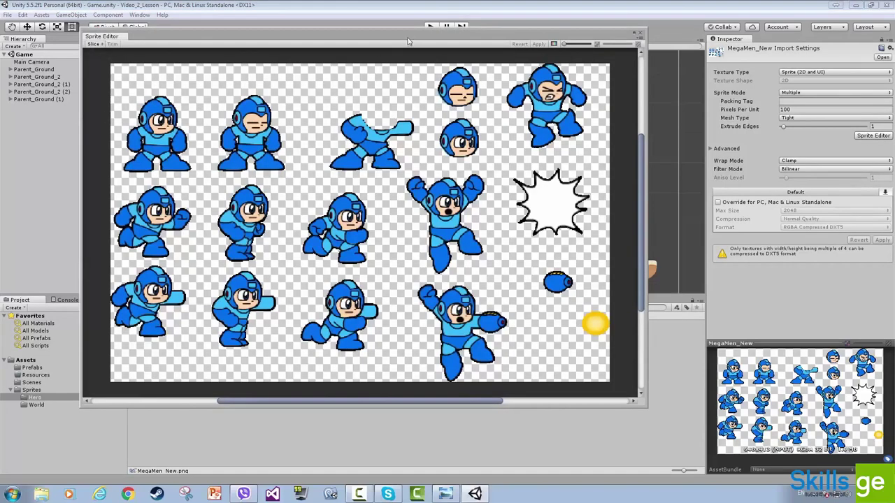
left_click_drag(410, 40, 412, 42)
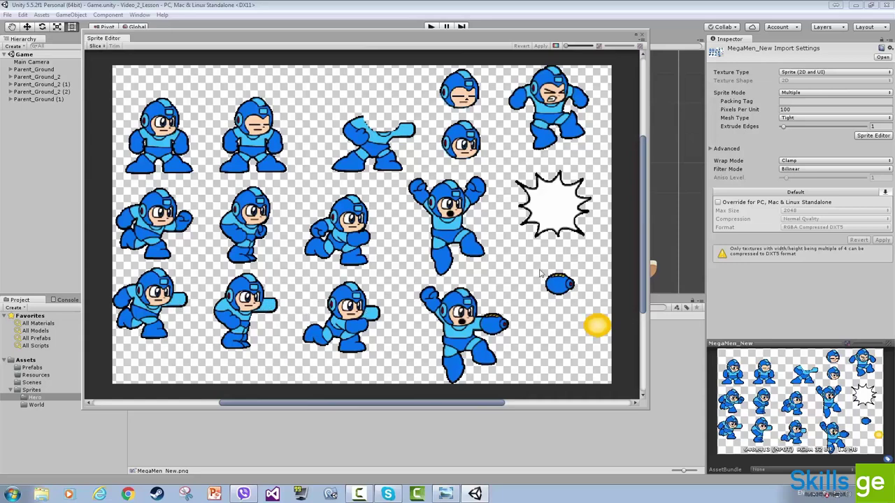
Try to outline the blue cannon and yellow projectile by hand as separate sprites on the sheet
left_click_drag(538, 268, 617, 342)
left_click(598, 260)
left_click(603, 276)
left_click(601, 320)
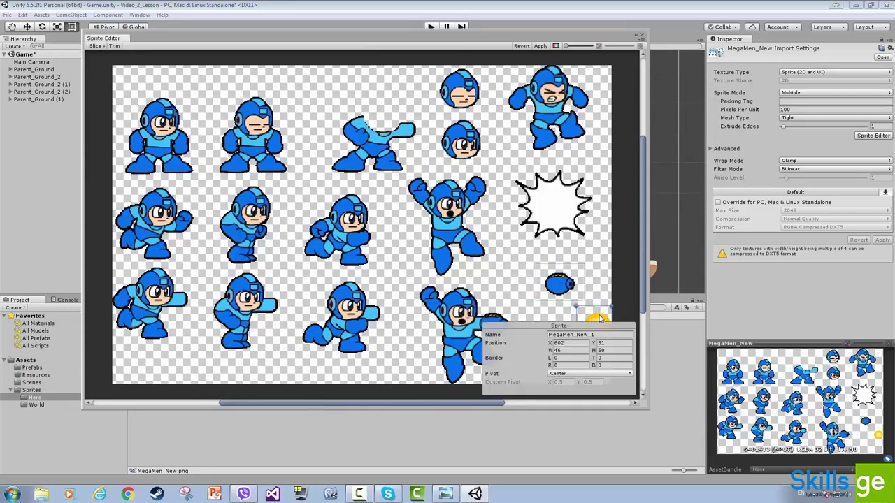
left_click(587, 277)
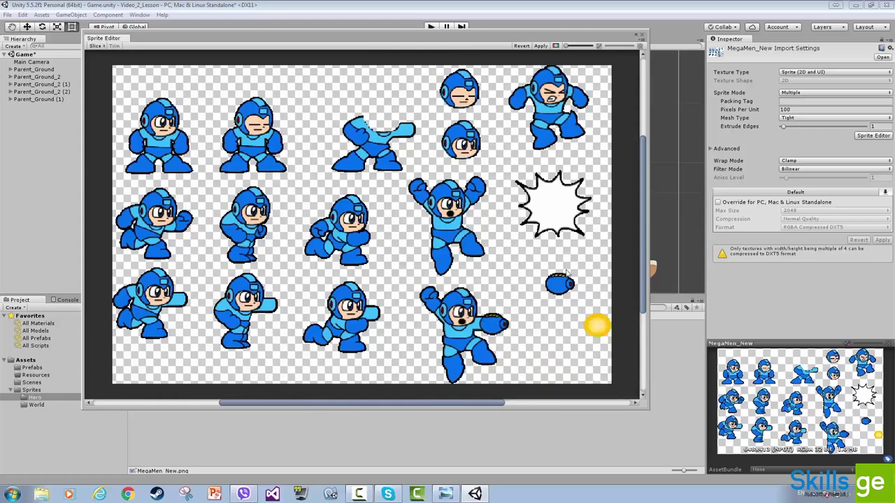
Slice the MegaMen_New sheet automatically with centre pivot and Delete Existing, apply the slices, and expand the sheet in the Hero folder
left_click(95, 46)
left_click(185, 108)
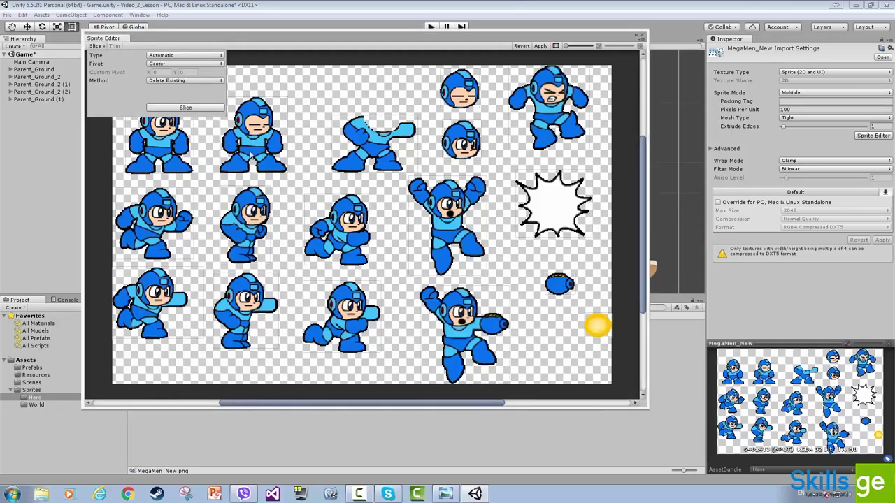
left_click(542, 46)
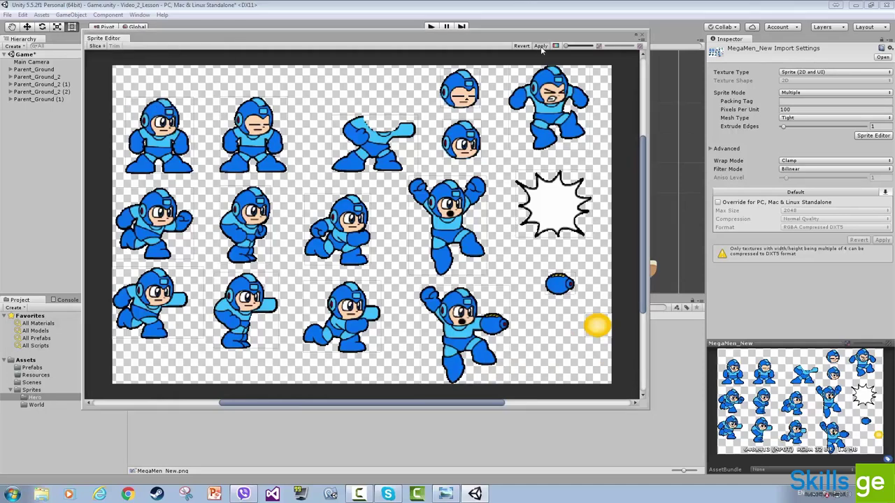
left_click(644, 34)
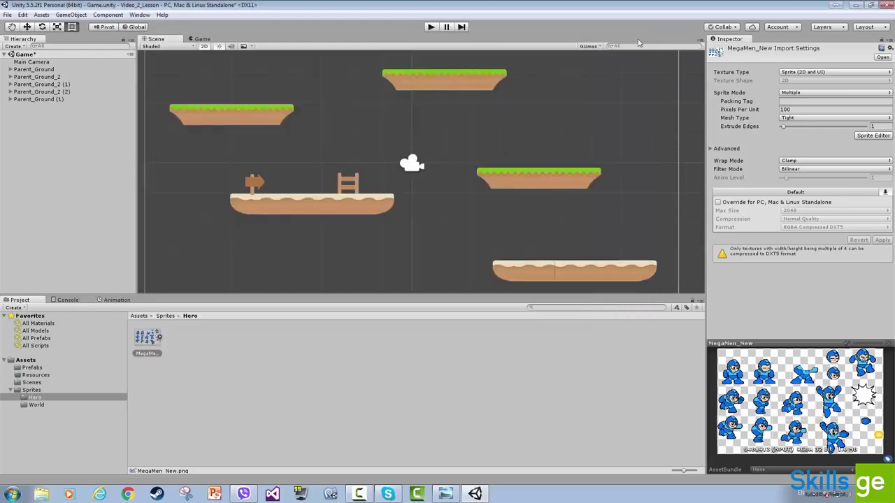
left_click(159, 338)
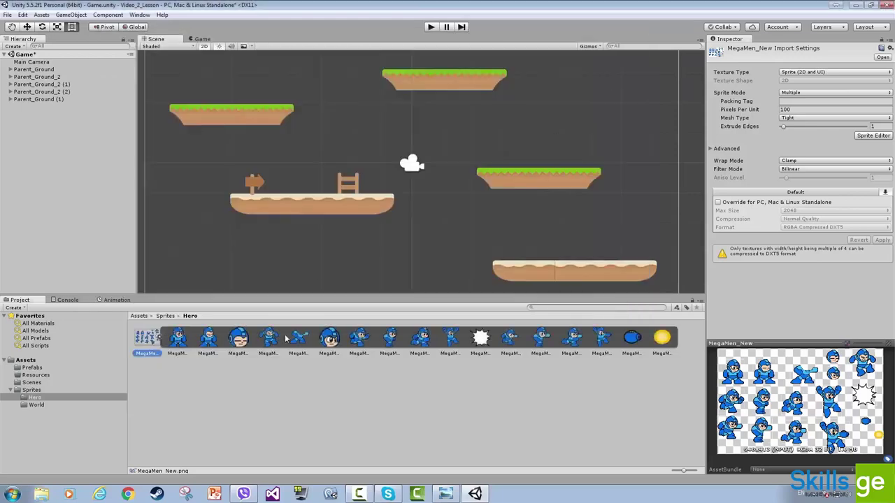
Save the Game scene
scroll(291, 202, "up", 2)
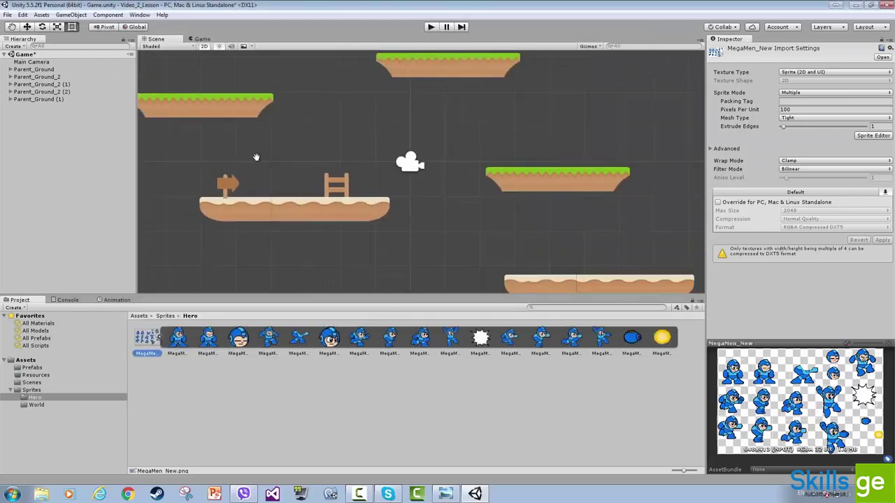
scroll(256, 157, "up", 2)
middle_click_drag(309, 156, 355, 196)
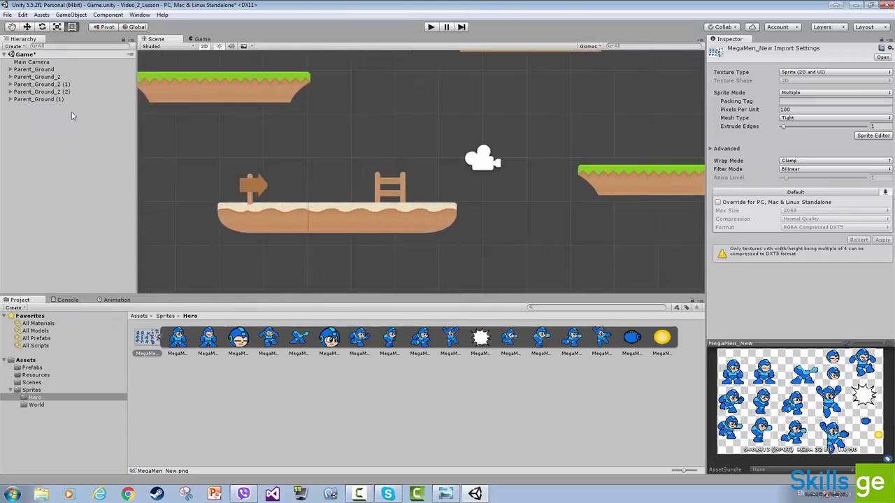
left_click(65, 171)
key("ctrl+s")
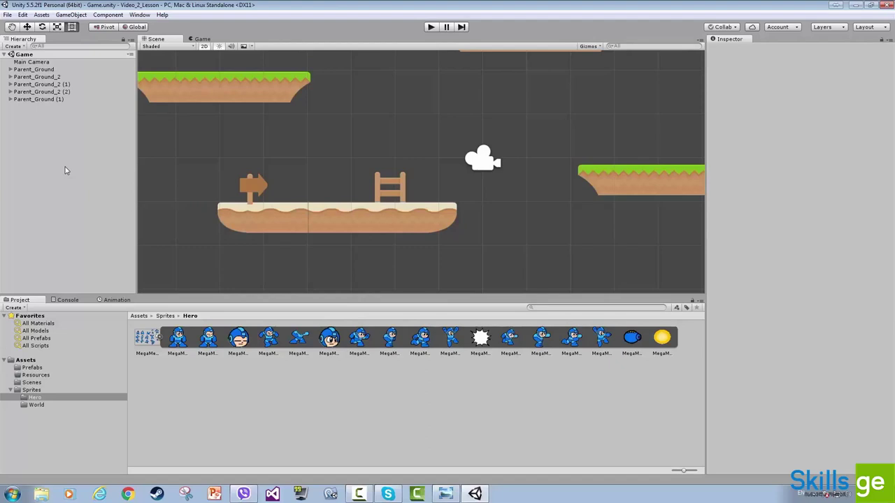
Create an empty game object at the scene's root level and name it Player
right_click(26, 128)
left_click(63, 208)
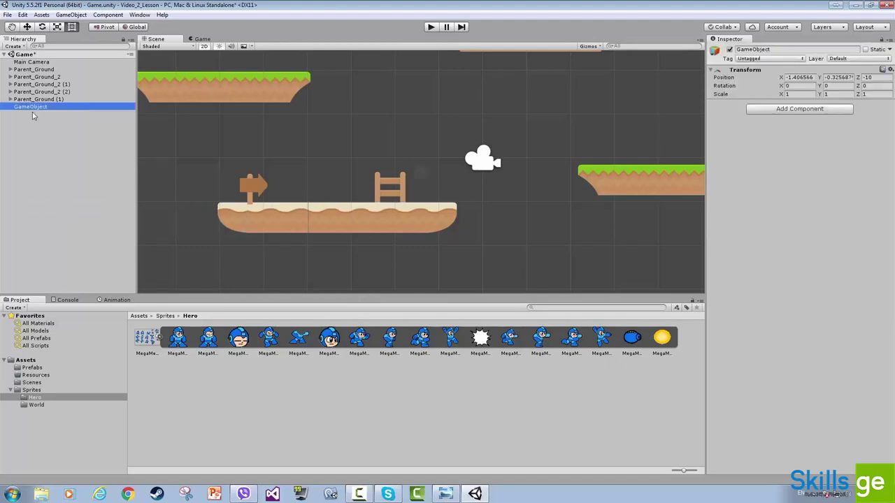
double_click(83, 107)
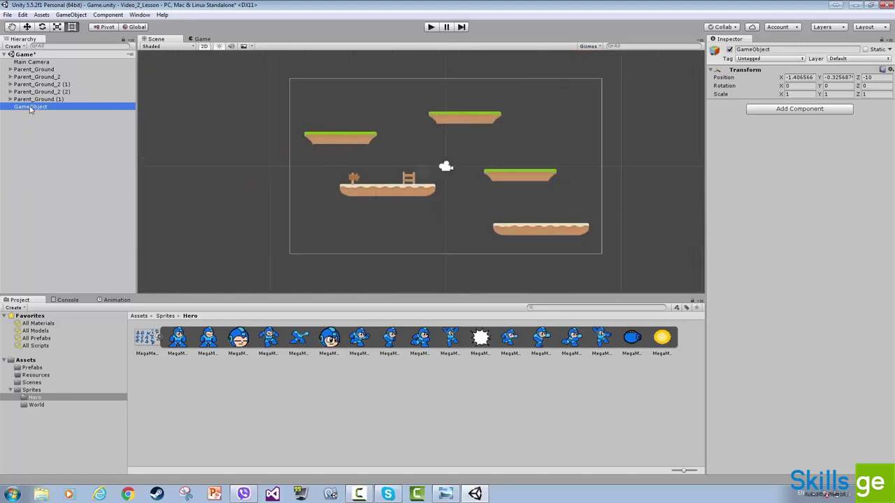
left_click(128, 108)
type("Player")
key("Return")
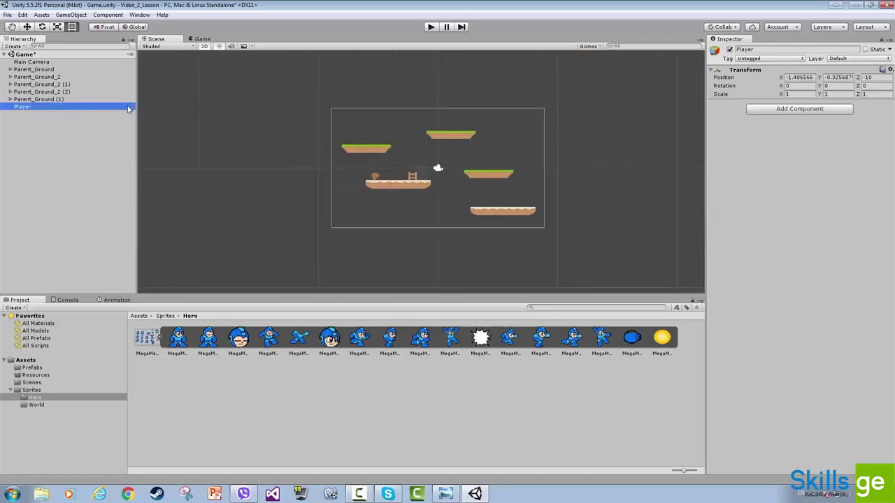
Add an empty child object named Body under Player
right_click(25, 110)
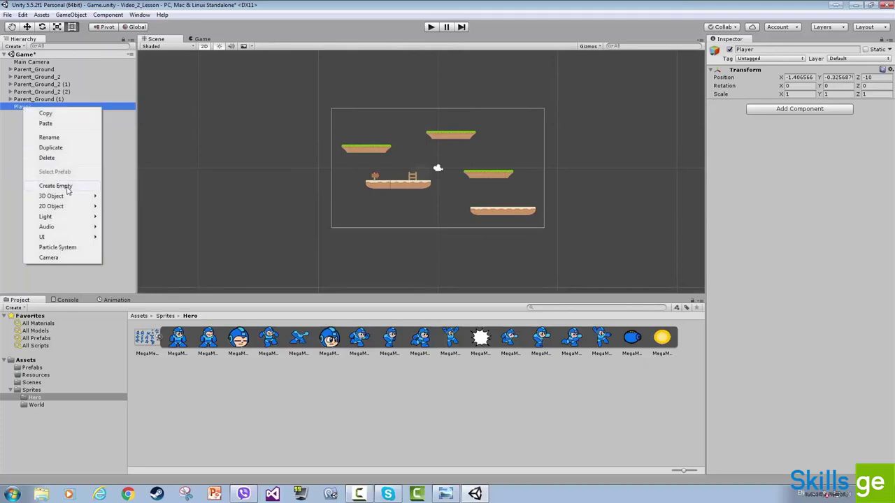
left_click(61, 186)
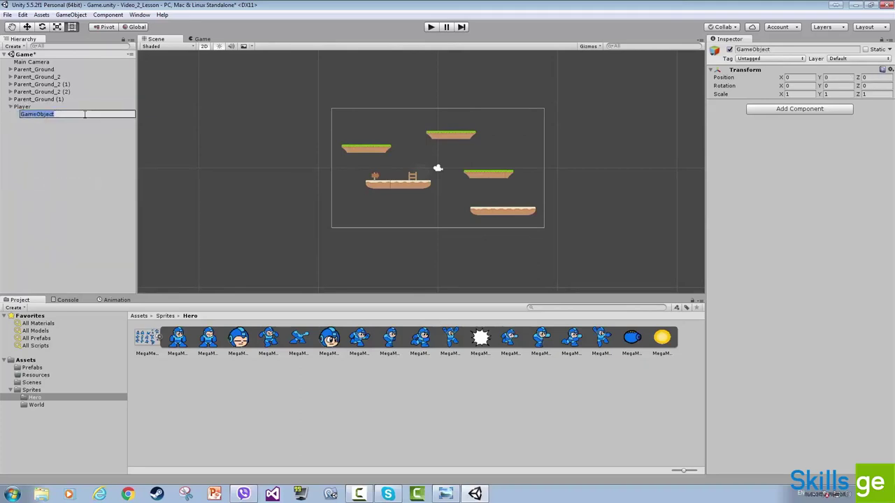
type("G")
type("ody")
key("Return")
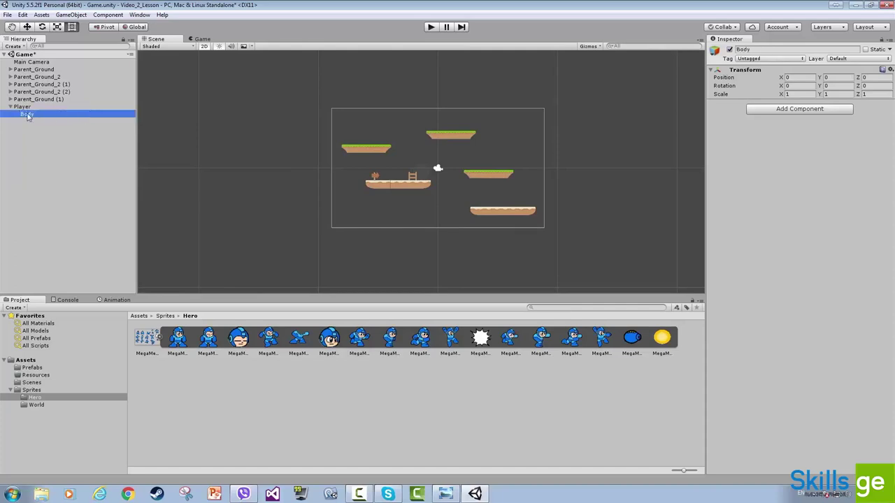
Add an empty child object named Head under Player
left_click(32, 134)
right_click(22, 107)
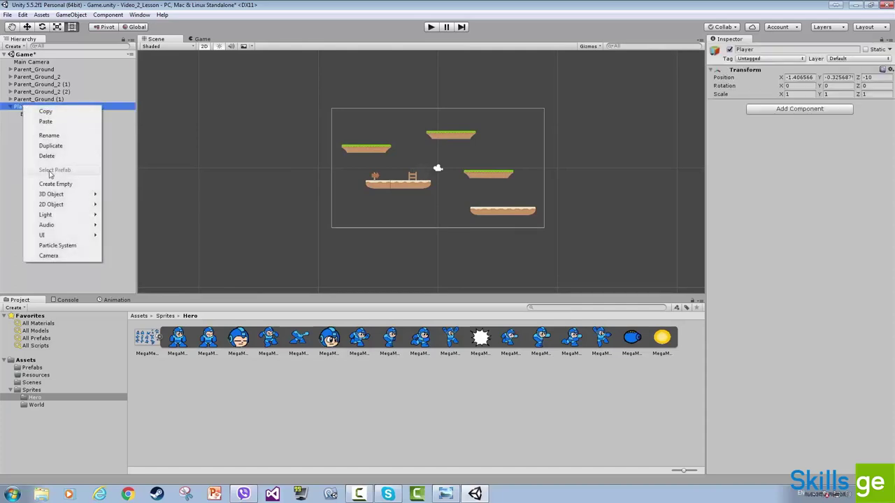
left_click(55, 184)
left_click(32, 123)
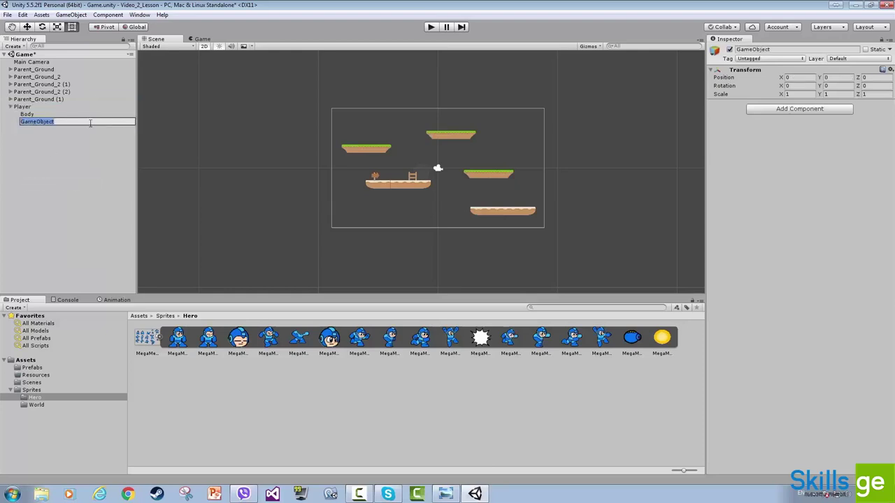
type("Head")
key("Return")
Add an empty child object named Weapon under Player and reselect the Player object
left_click(30, 109)
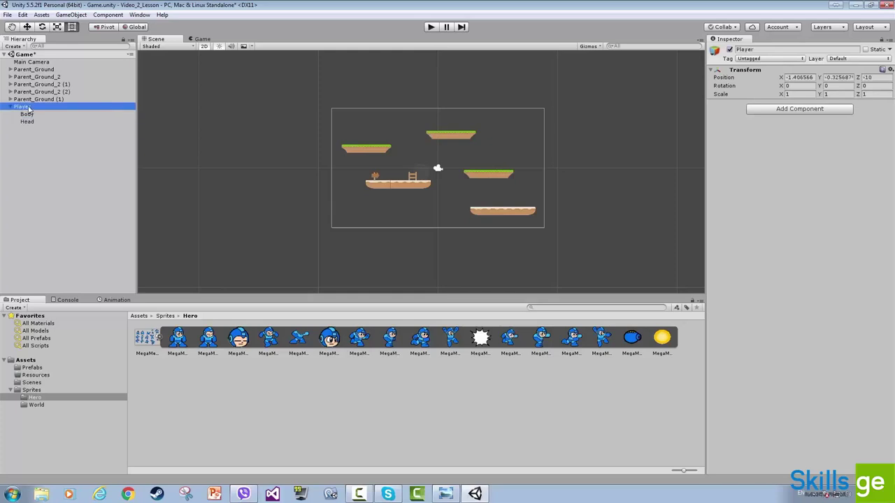
right_click(29, 108)
left_click(75, 183)
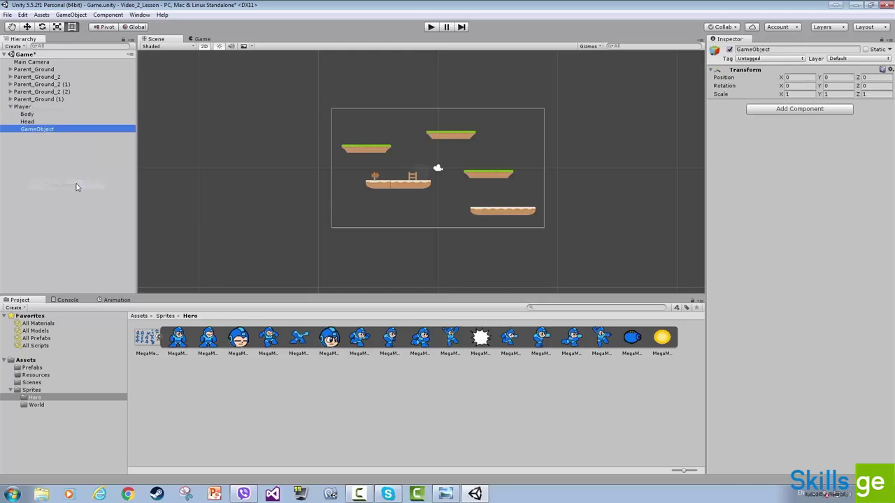
left_click(43, 130)
type("Weapo")
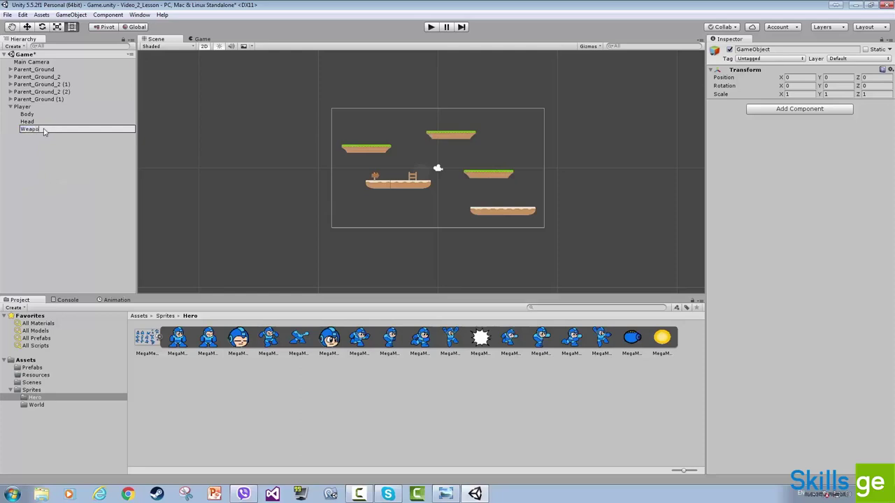
type("n")
key("Return")
left_click(28, 107)
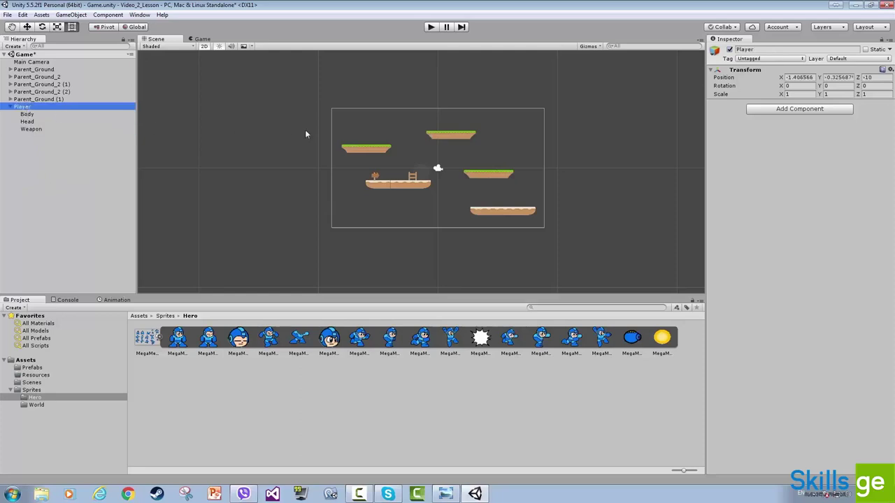
Move the Player object with the Move tool to about X -2.27, Y 0.75, above the snowy platform
scroll(305, 134, "up", 2)
left_click(26, 26)
scroll(420, 63, "up", 2)
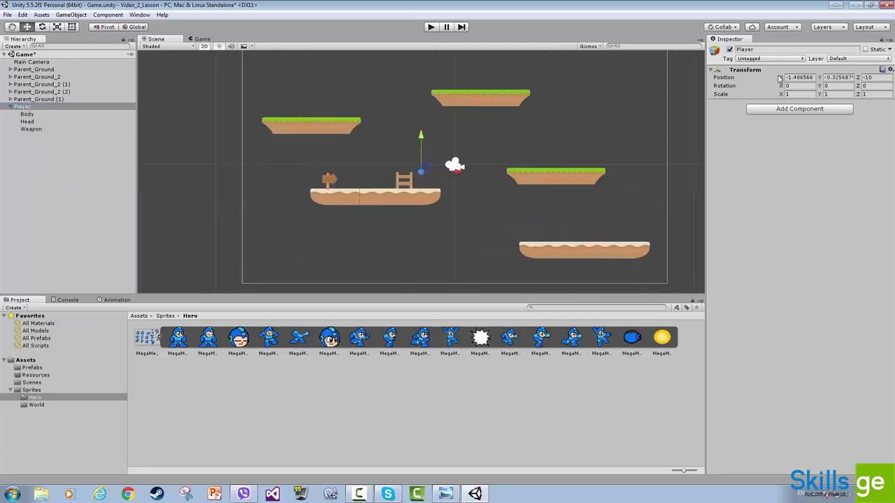
left_click_drag(429, 169, 409, 144)
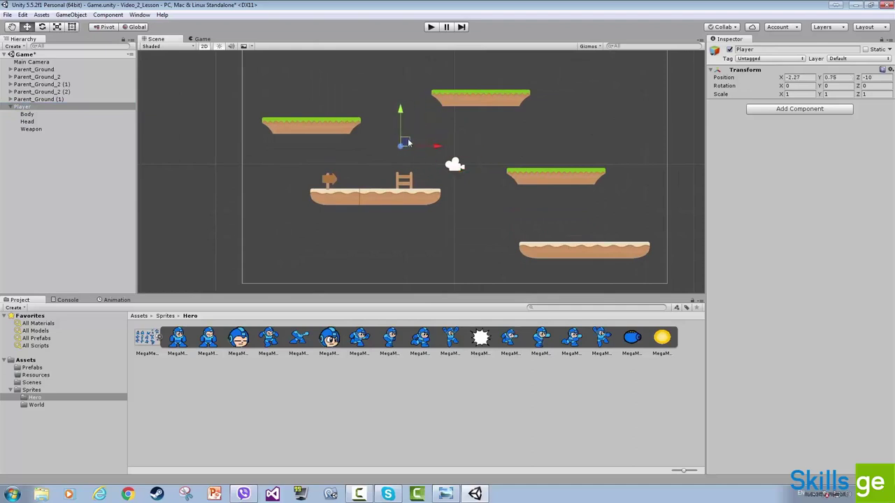
Compare the Transform values of Body, Head and Weapon with those of their parent Player
left_click(31, 116)
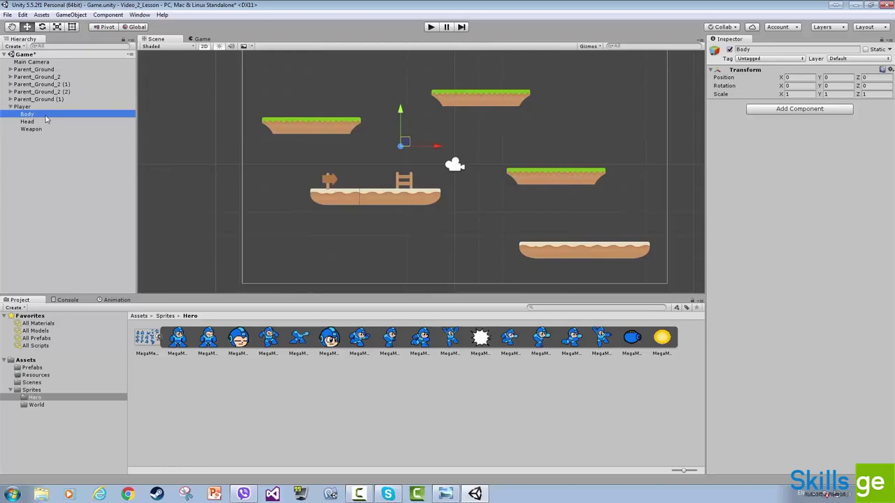
left_click(47, 120)
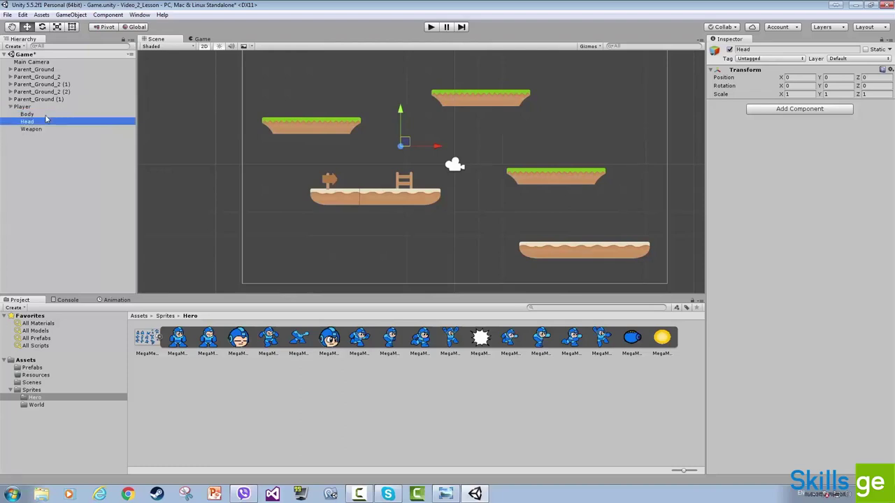
key("Up")
key("Up")
key("Down")
key("Down")
key("Down")
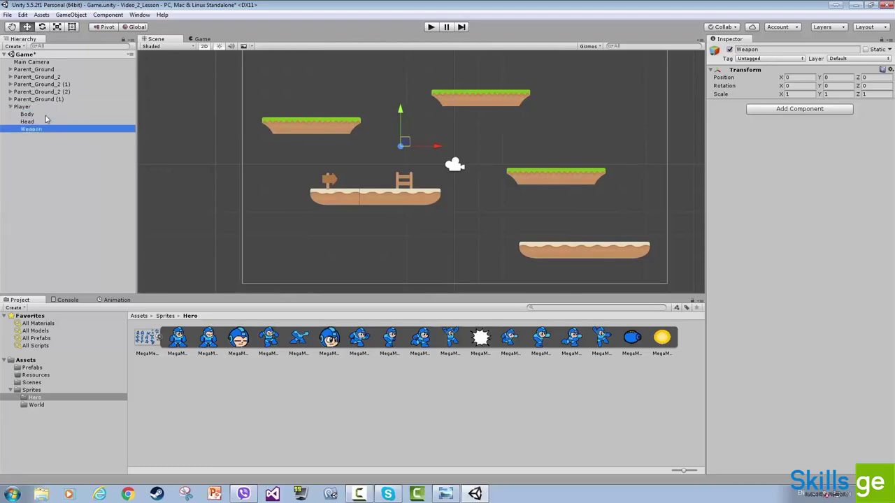
key("Up")
key("Up")
key("Down")
key("Down")
left_click(22, 106)
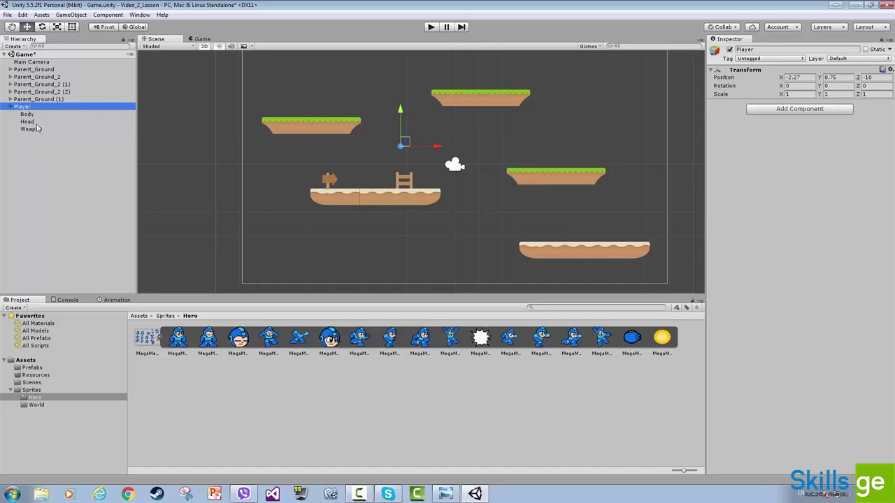
Try nesting the Head object under Body, and restore it as a direct child of Player
left_click(30, 123)
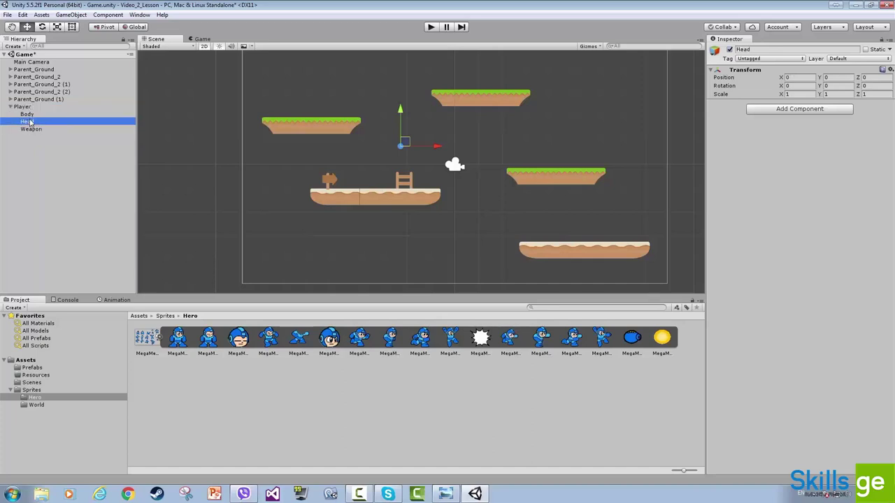
left_click_drag(30, 122, 30, 118)
left_click(17, 114)
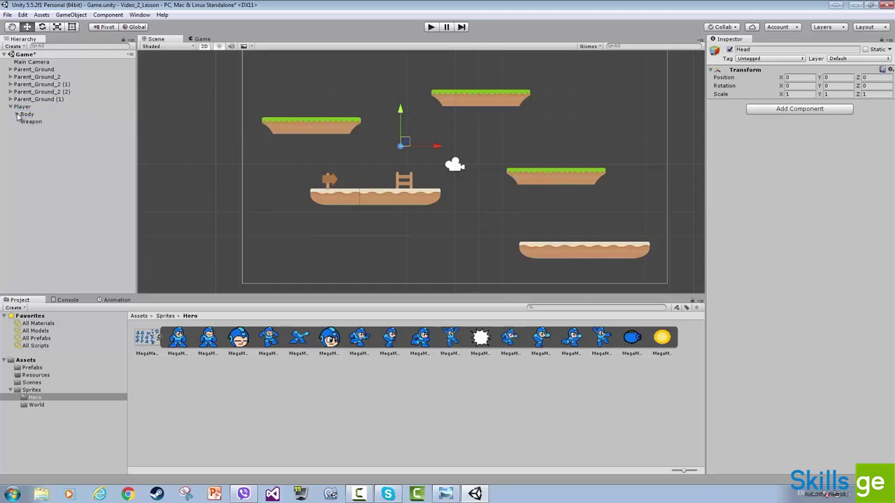
left_click(30, 121)
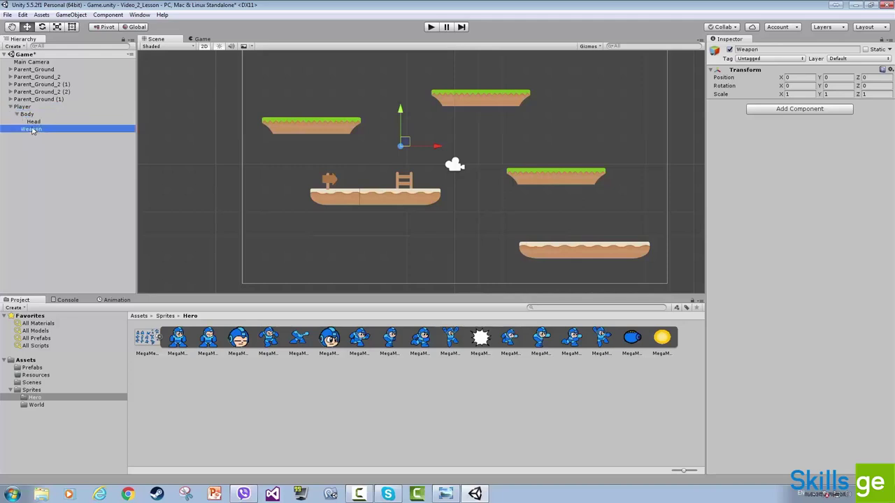
left_click(25, 115)
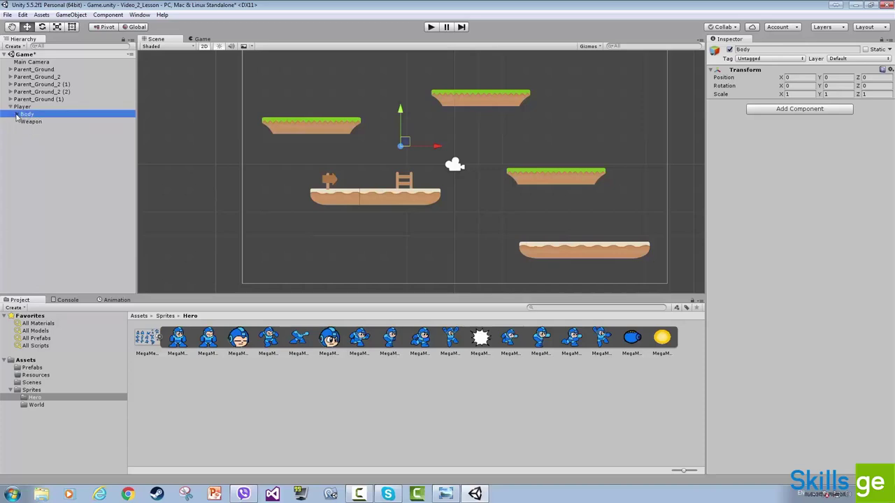
left_click_drag(35, 121, 28, 111)
left_click(51, 185)
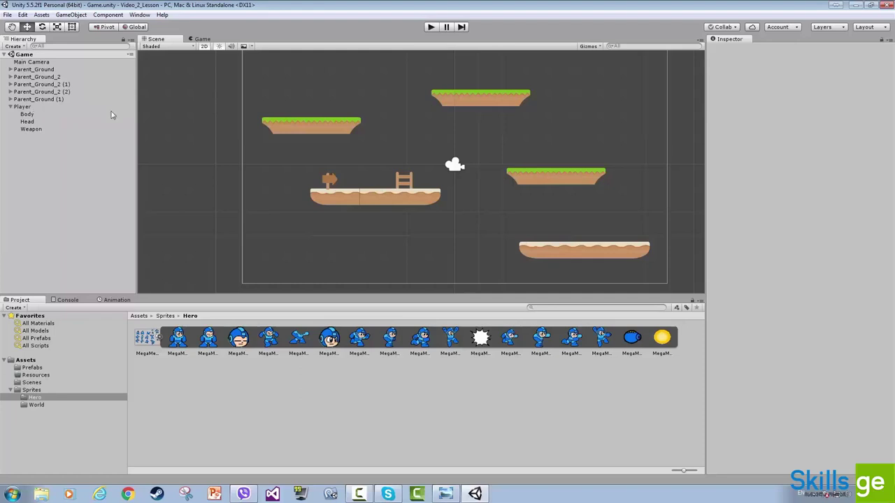
left_click(32, 116)
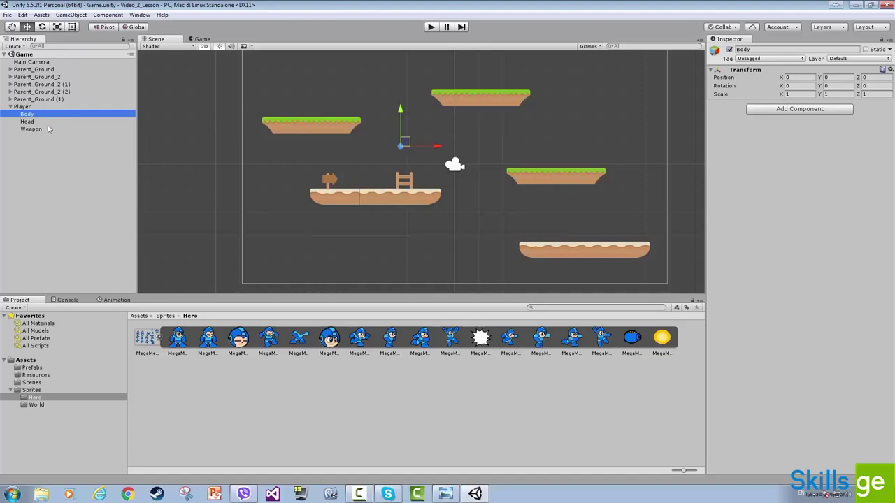
left_click(28, 122)
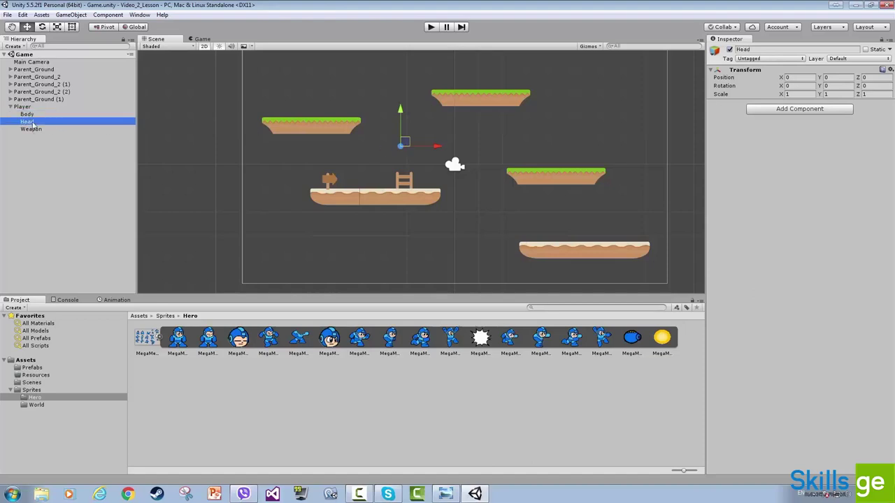
key("Down")
key("Up")
key("Up")
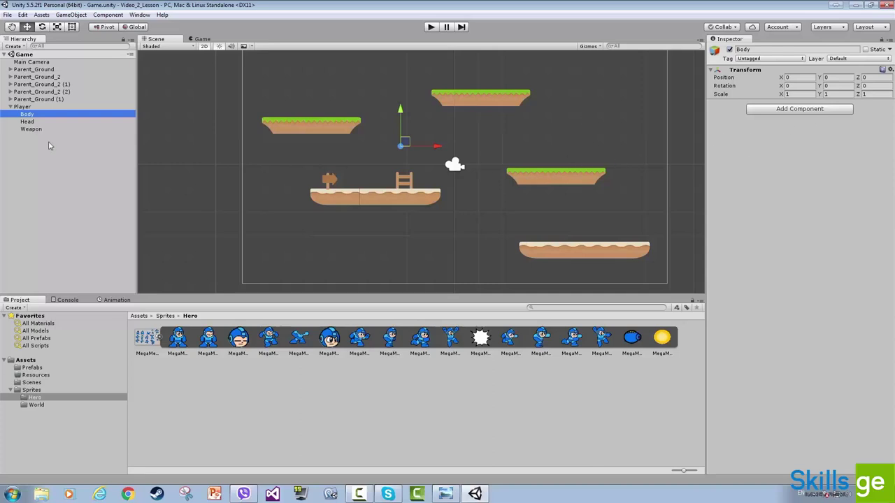
left_click(32, 121)
Add a Sprite Renderer component to the Body object
left_click(29, 114)
left_click(801, 111)
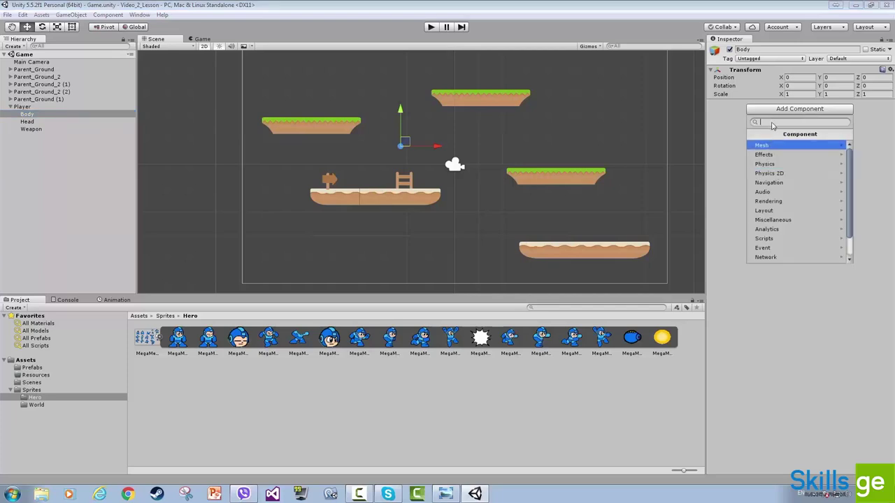
type("sprite")
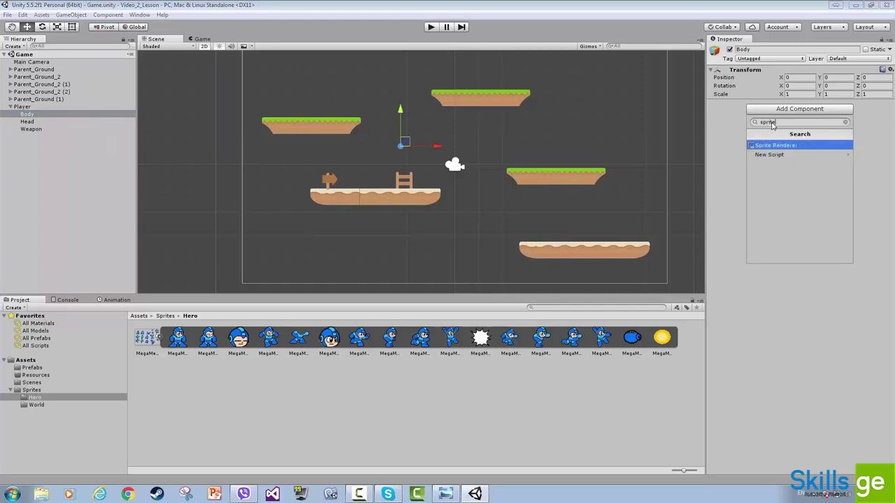
double_click(773, 124)
key("Return")
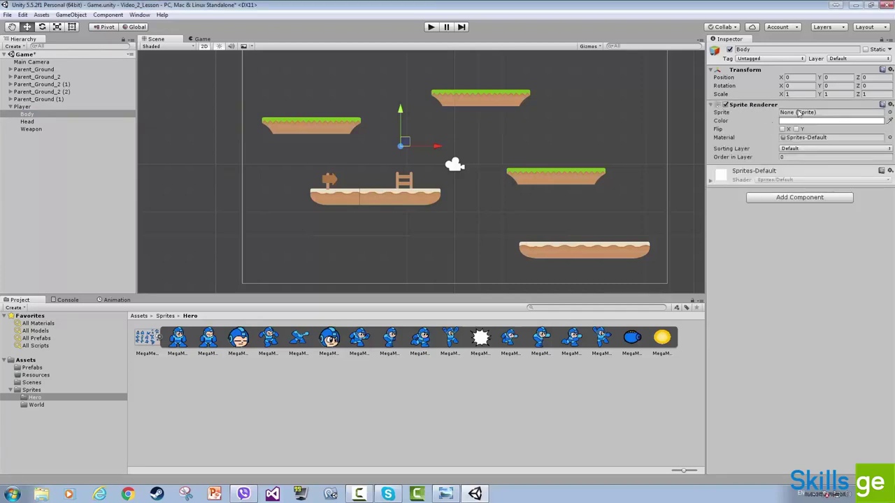
Move the Player object to about X -3.55, Y 0.53 and reselect its Body child
left_click(802, 115)
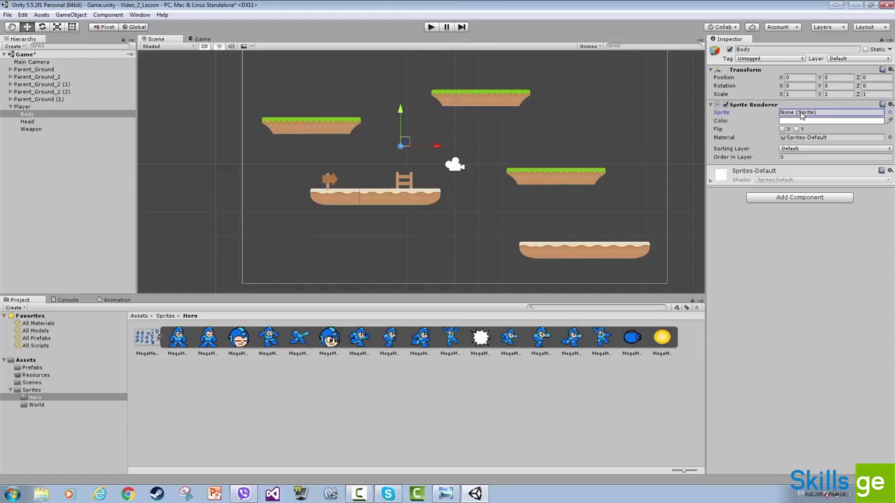
scroll(398, 157, "up", 2)
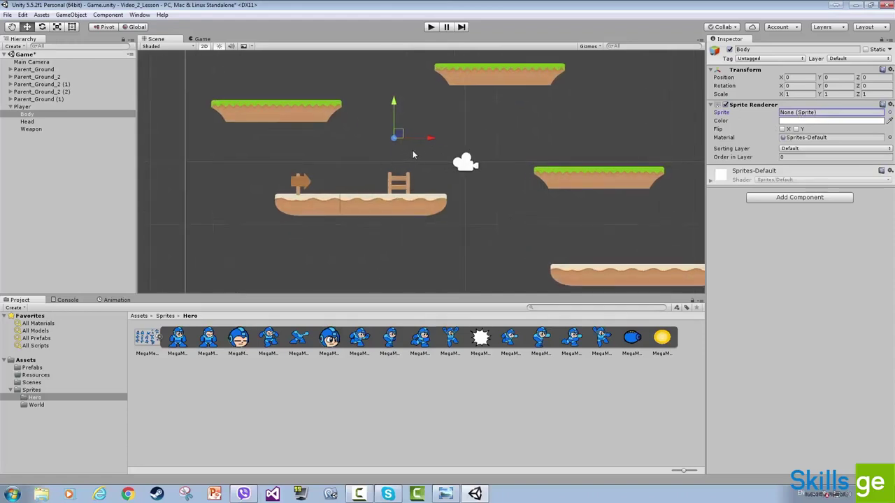
left_click(22, 106)
left_click_drag(405, 135, 365, 142)
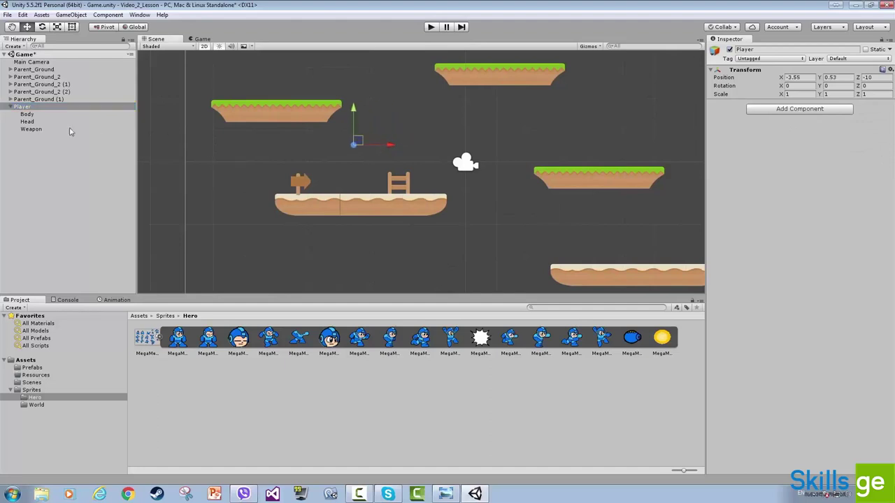
left_click(27, 114)
Try the sprite picker on Body by choosing MegaMen_New_4, and reset the sprite to None
left_click(816, 113)
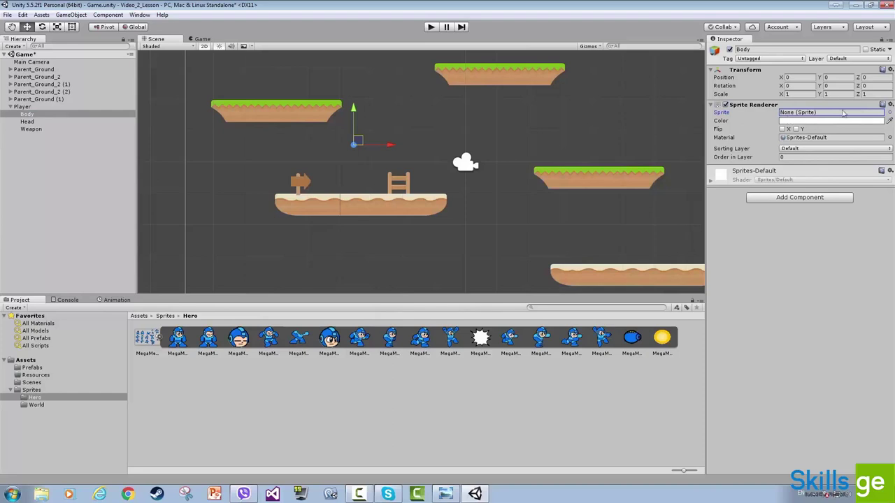
left_click(890, 112)
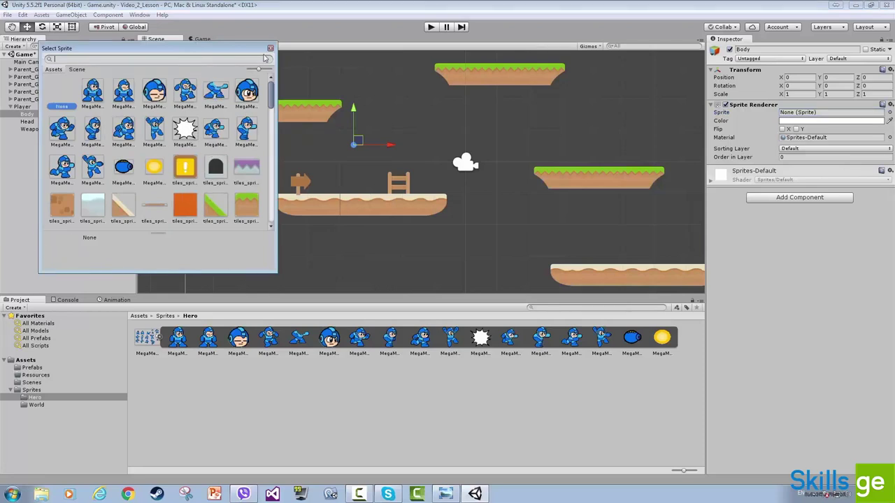
left_click(215, 92)
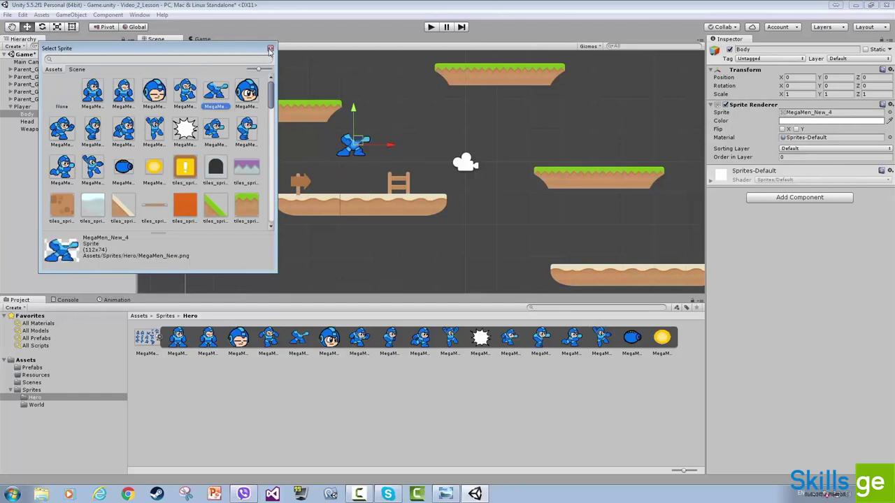
left_click(60, 92)
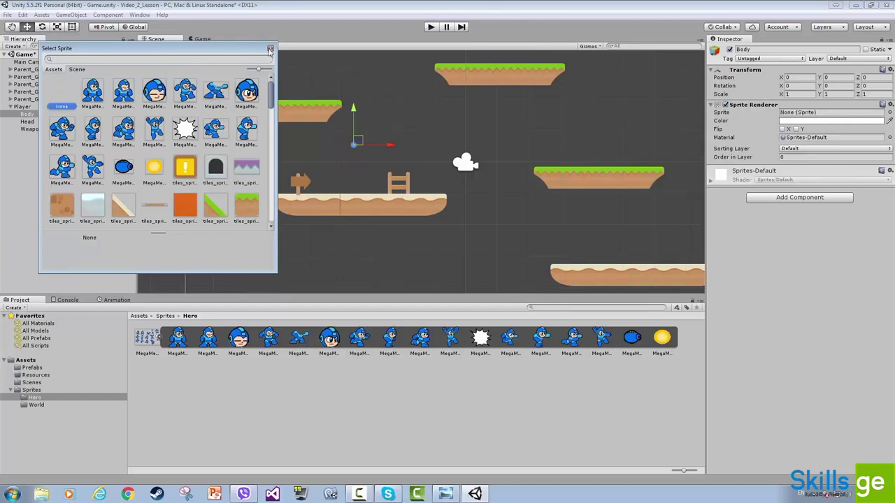
left_click(271, 48)
Assign the MegaMen_New_4 sprite from the Hero folder to Body's Sprite Renderer
left_click_drag(299, 338, 825, 114)
scroll(313, 131, "up", 3)
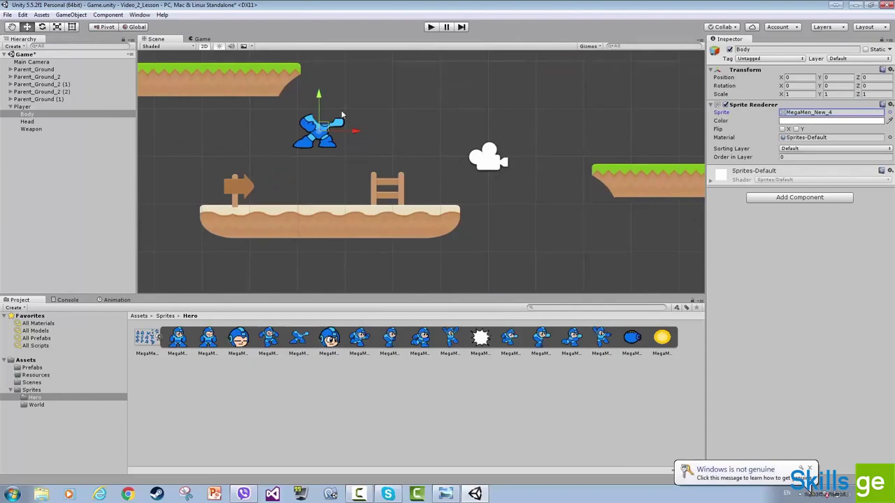
scroll(315, 130, "up", 3)
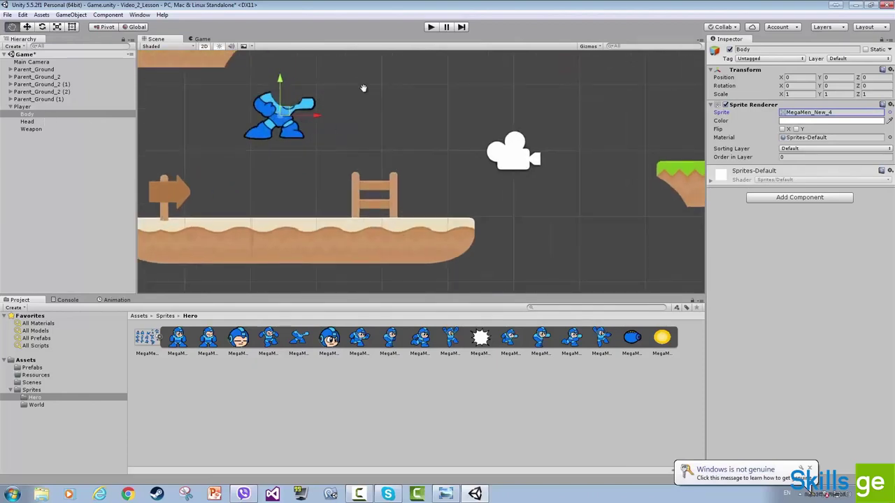
middle_click_drag(363, 88, 431, 117)
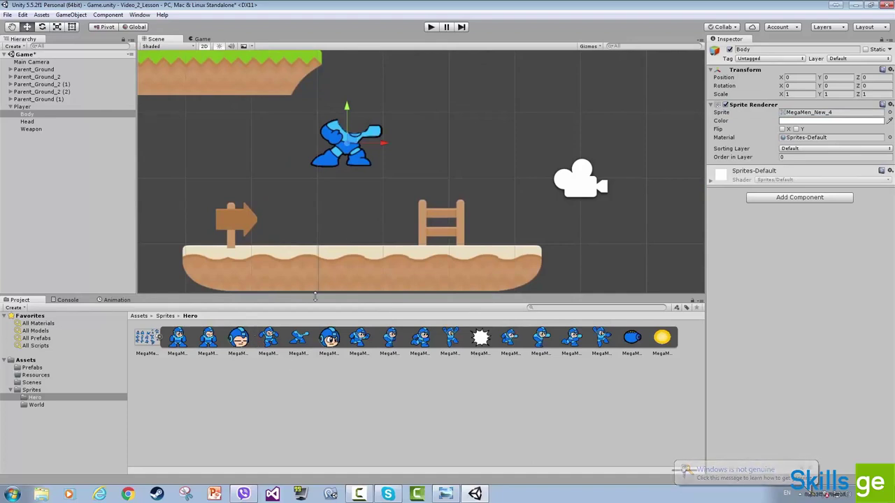
Add a Sprite Renderer to the Head object and assign it the MegaMen_New_5 sprite
left_click(28, 122)
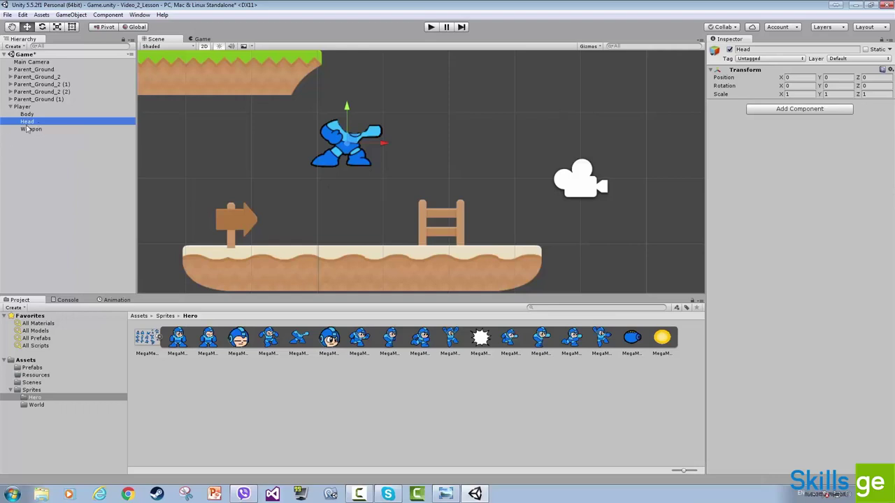
left_click(797, 109)
key("Return")
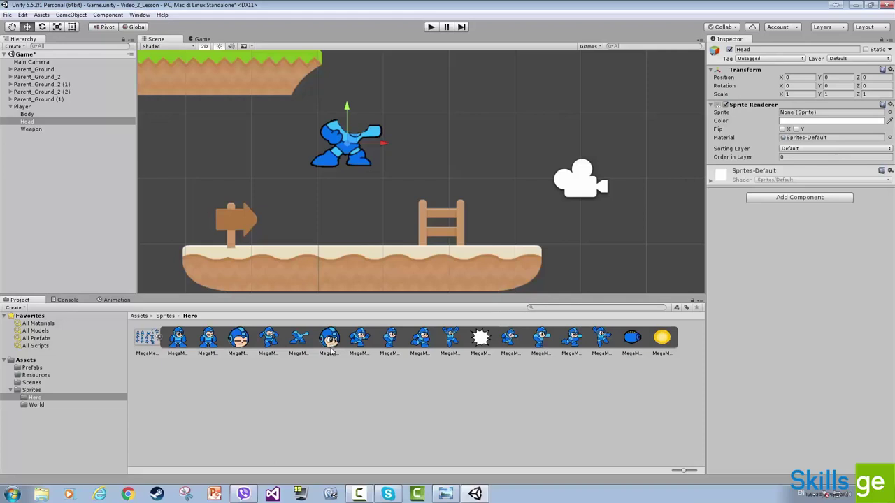
left_click_drag(330, 340, 804, 113)
scroll(353, 145, "up", 2)
scroll(447, 130, "up", 3)
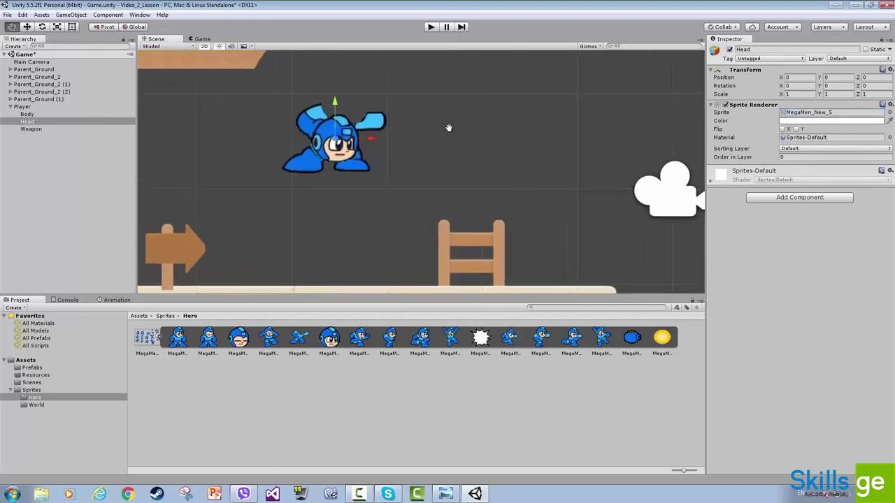
Move the Head object onto the body's shoulders, at about X 0.112, Y 0.396
left_click(27, 114)
left_click(27, 122)
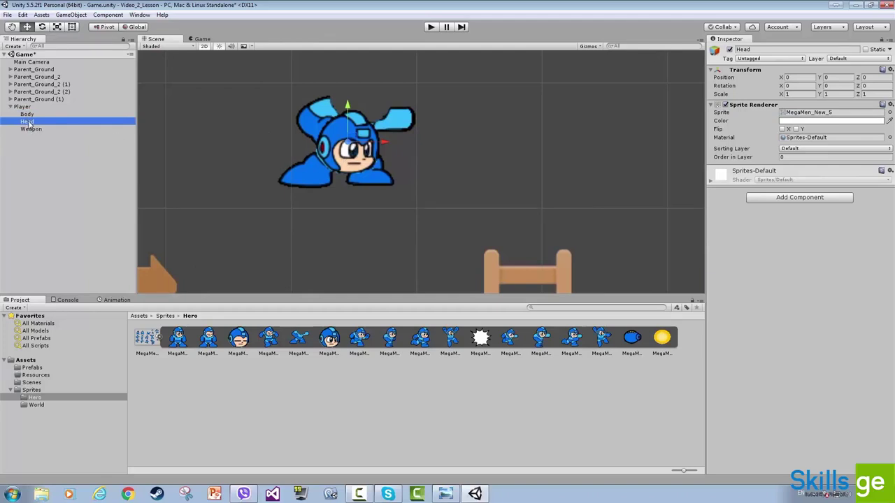
left_click_drag(355, 139, 369, 91)
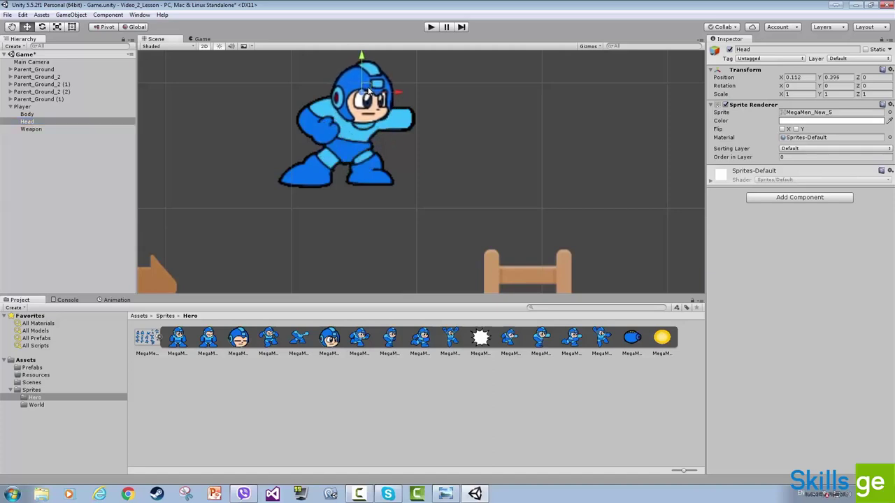
scroll(419, 181, "down", 5)
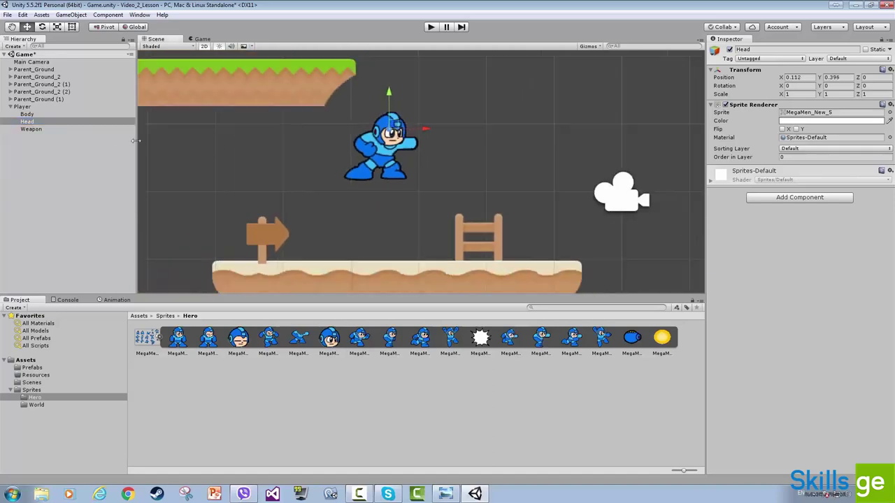
Add a Sprite Renderer to the Weapon object and assign it the MegaMen_New_15 sprite from the Hero folder
left_click(31, 121)
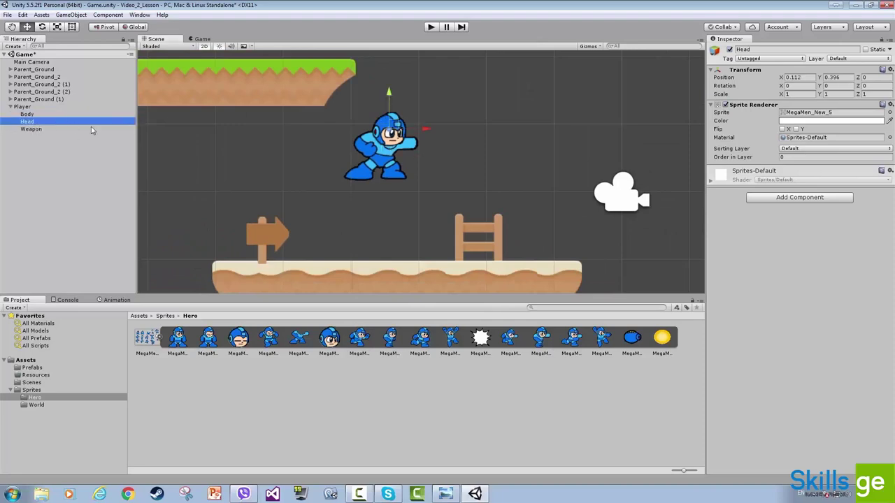
left_click(42, 130)
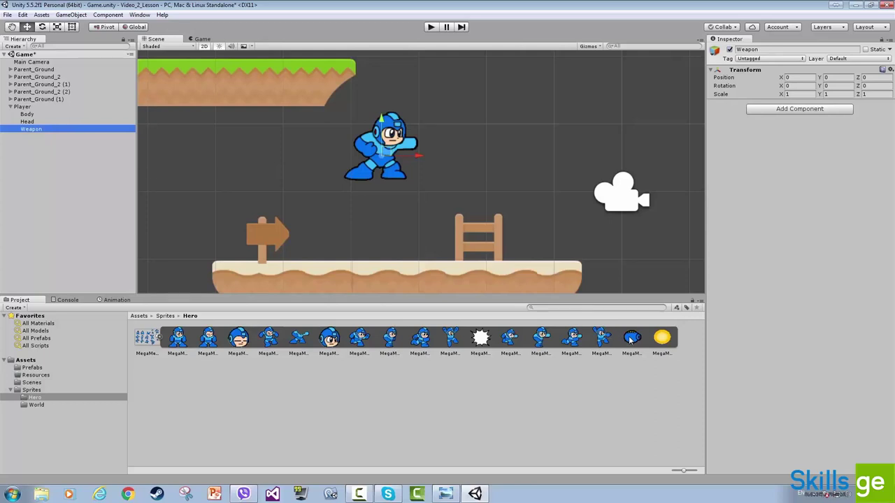
mouse_move(632, 339)
left_mouse_down()
mouse_move(635, 356)
mouse_move(580, 400)
mouse_move(784, 278)
mouse_move(815, 186)
mouse_move(807, 162)
mouse_move(631, 323)
left_mouse_up()
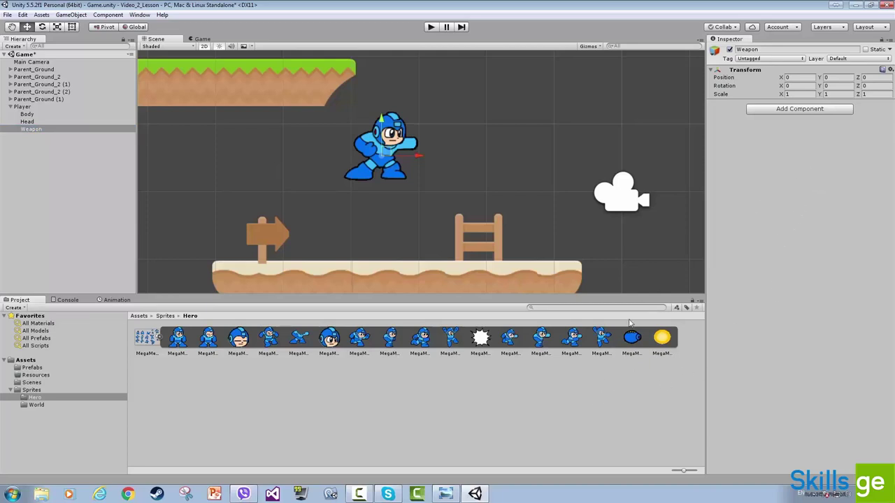
left_click(800, 109)
key("Return")
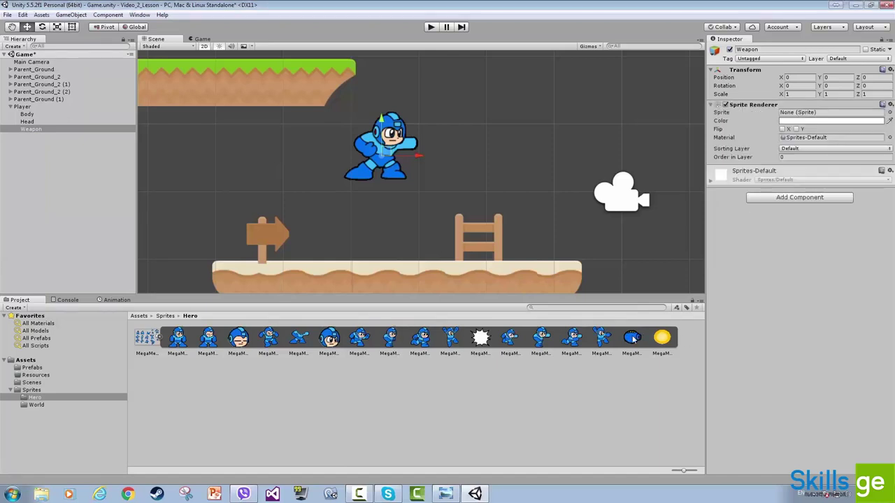
left_click(35, 130)
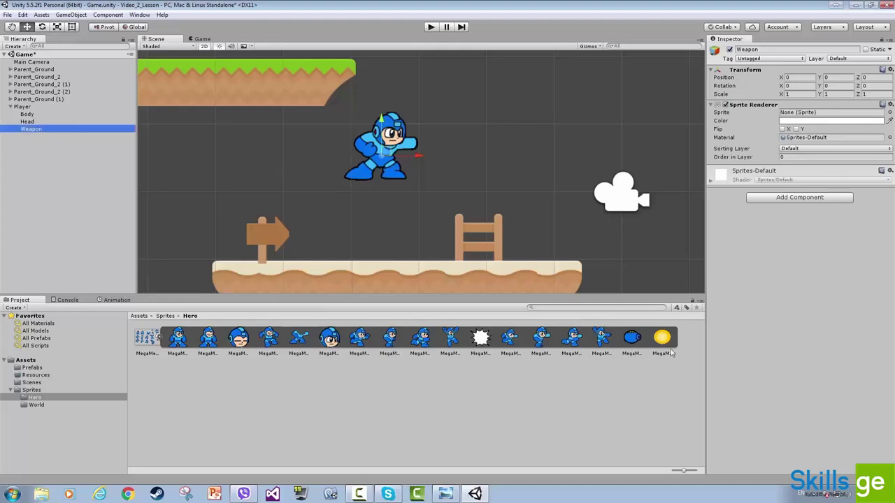
left_click_drag(631, 338, 811, 113)
Move the Weapon object onto the end of the character's outstretched arm, at about X 0.526, Y 0.185
scroll(410, 168, "up", 3)
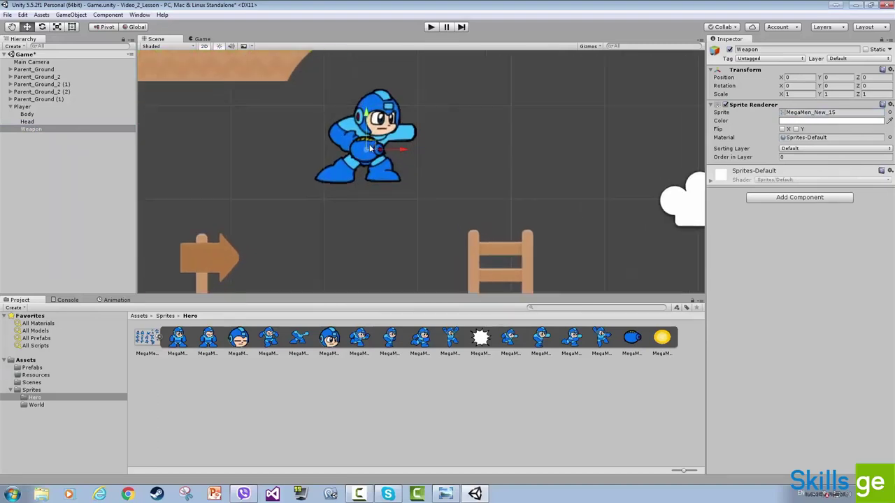
left_click_drag(372, 149, 420, 130)
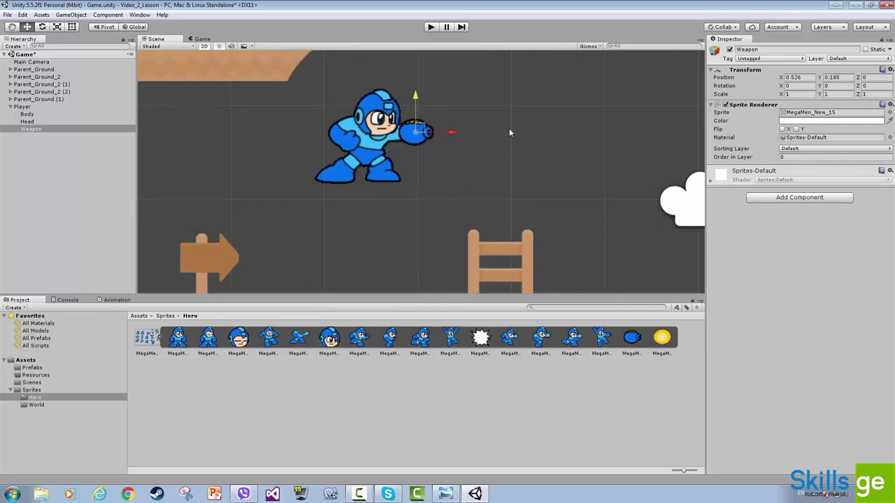
left_click(25, 106)
scroll(411, 168, "down", 5)
mouse_move(411, 168)
left_mouse_down()
mouse_move(413, 147)
mouse_move(400, 175)
mouse_move(403, 162)
left_mouse_up()
scroll(406, 168, "up", 2)
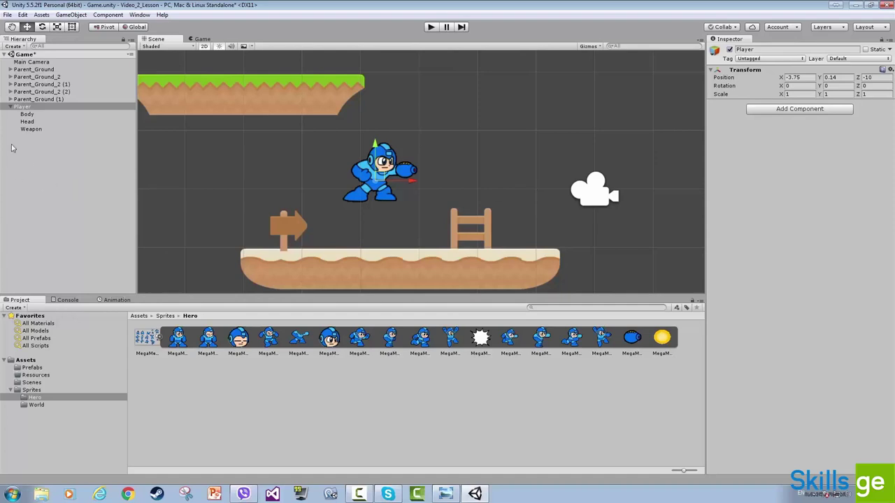
Check which sprites in the Hero folder the Body and Head Sprite Renderers use, and preview the head sprite
left_click(28, 114)
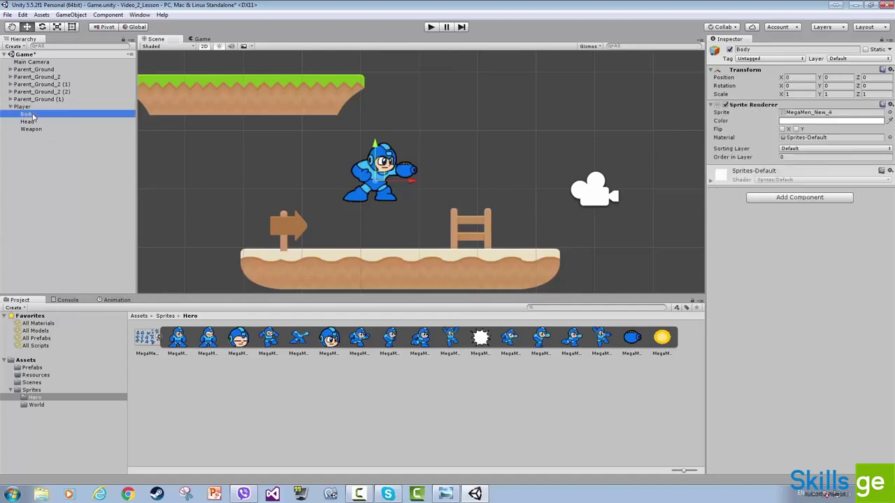
left_click(804, 113)
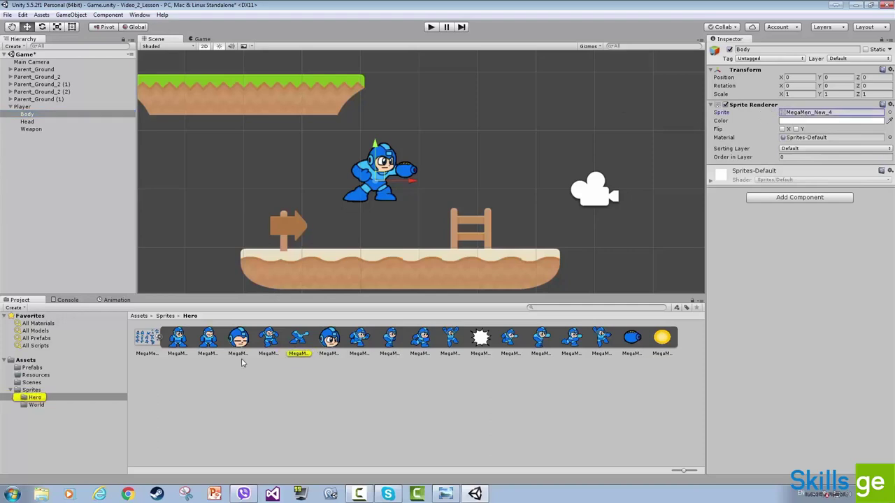
left_click(300, 339)
left_click(31, 122)
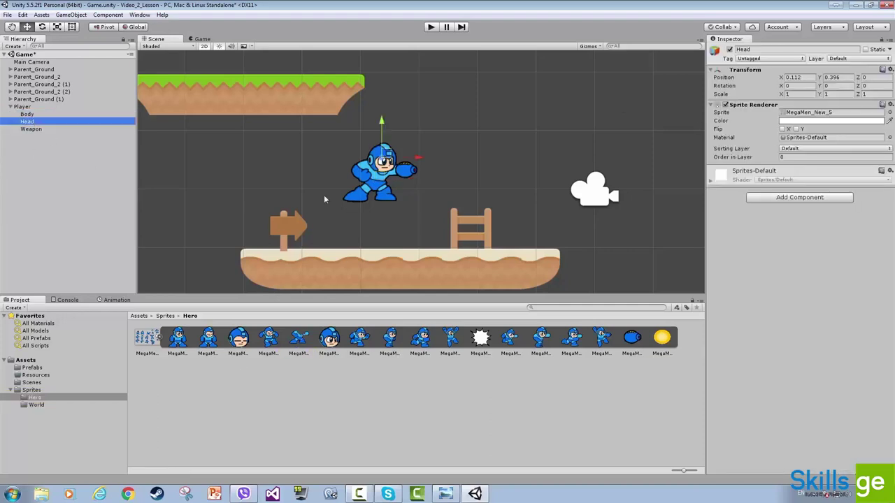
left_click(836, 116)
left_click(330, 339)
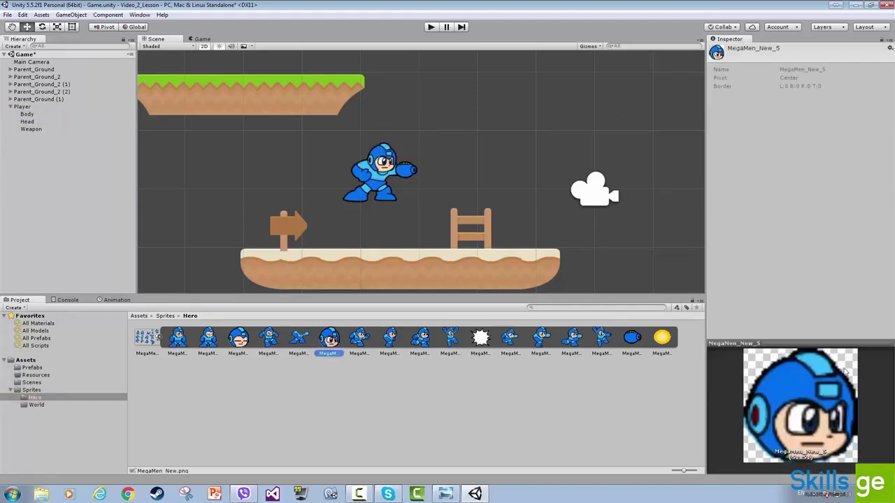
mouse_move(817, 343)
left_mouse_down()
mouse_move(813, 260)
mouse_move(819, 355)
left_mouse_up()
Try moving Weapon away from the arm, undo that move, and save the scene
left_click(32, 130)
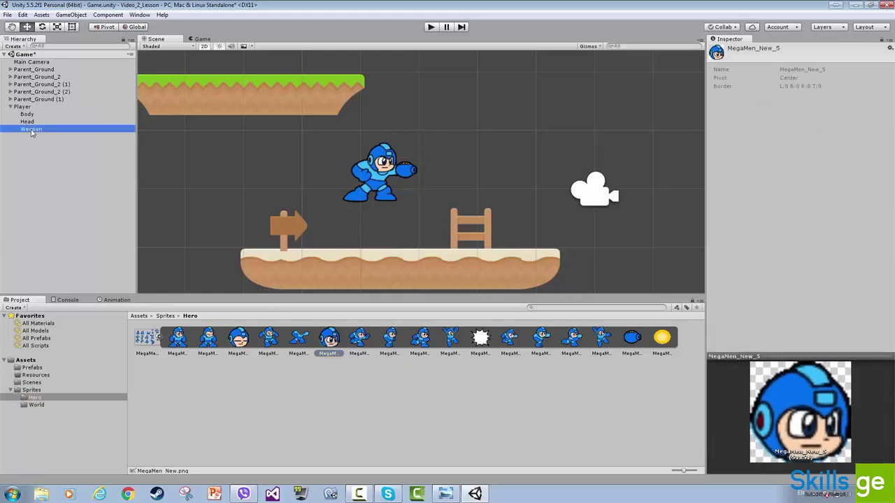
left_click_drag(411, 169, 428, 162)
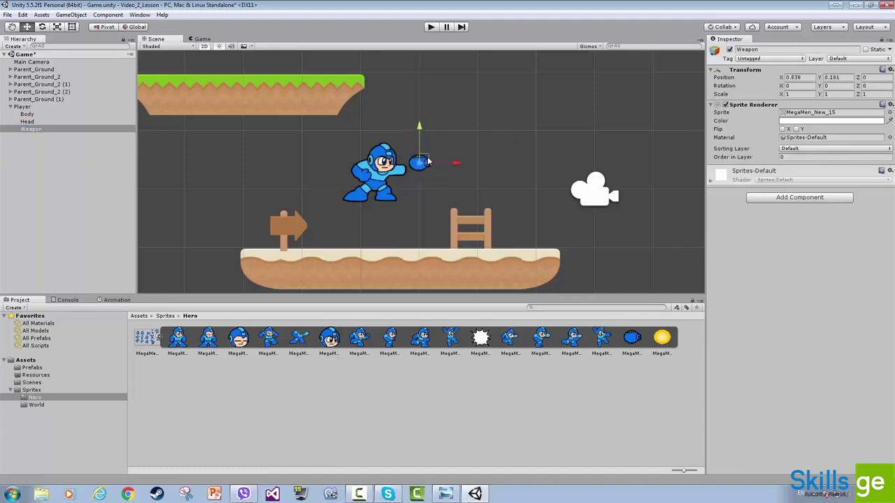
key("ctrl+z")
key("ctrl+s")
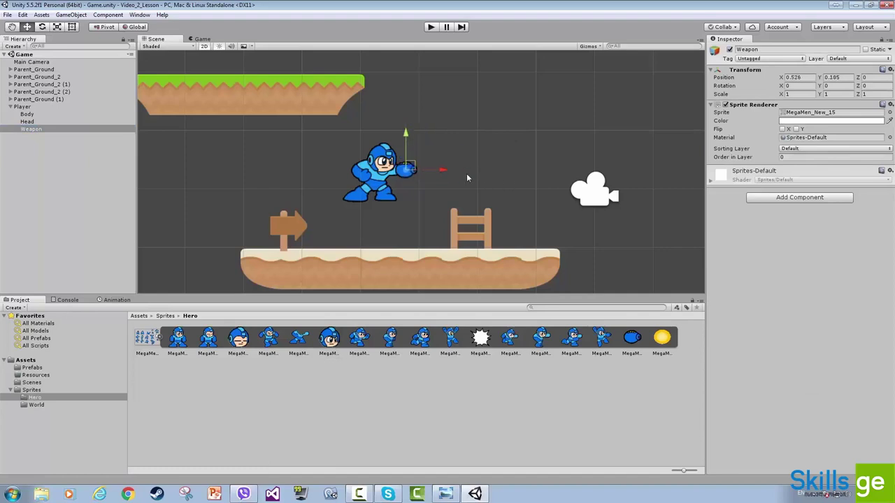
Collapse the hero sprite sheet and move the whole Player down onto the lower platform, at about X -3.774, Y -0.651
left_click(160, 339)
left_click(22, 106)
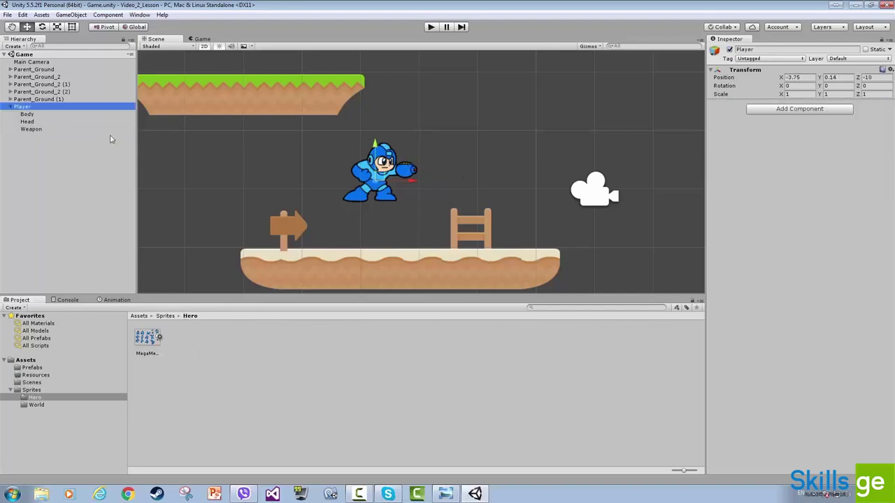
left_click_drag(378, 179, 380, 222)
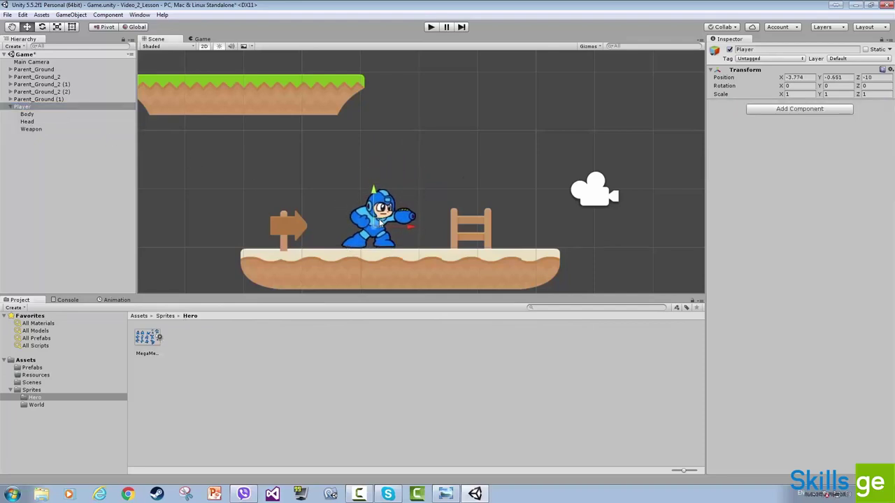
Review the components on Player and its Body, Head and Weapon children
left_click(30, 107)
left_click(767, 50)
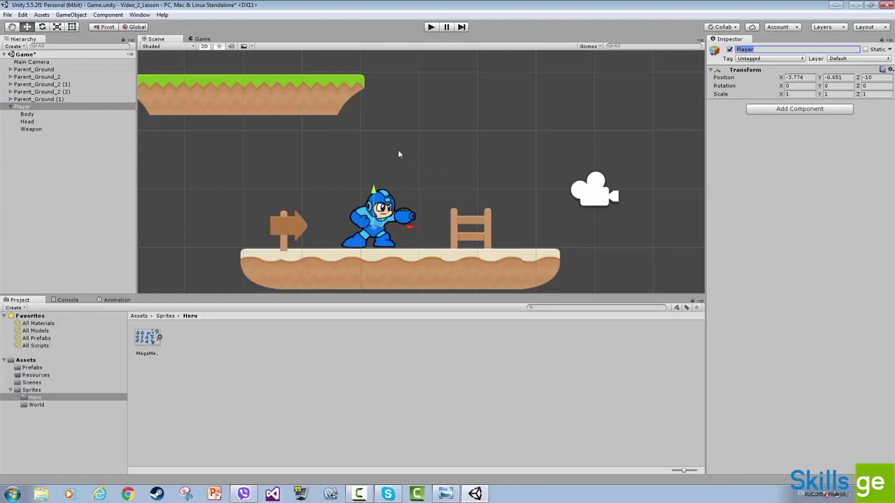
left_click(38, 114)
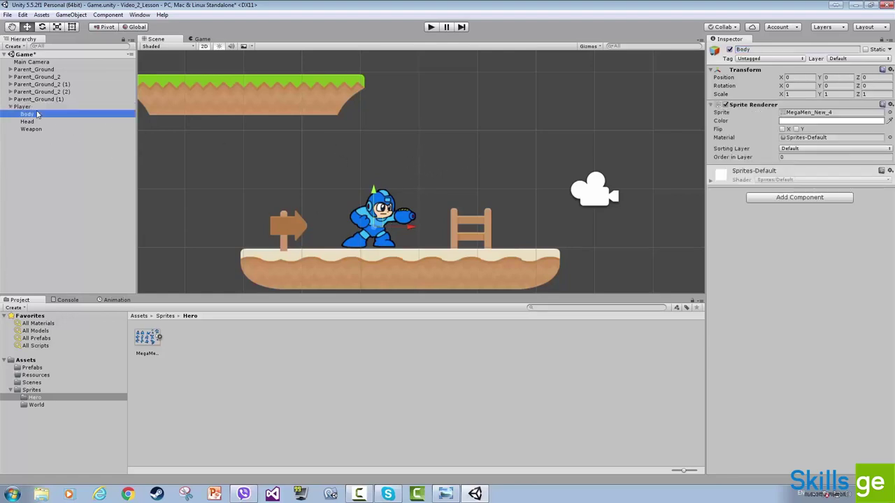
key("Down")
key("Down")
key("Up")
key("Up")
key("Up")
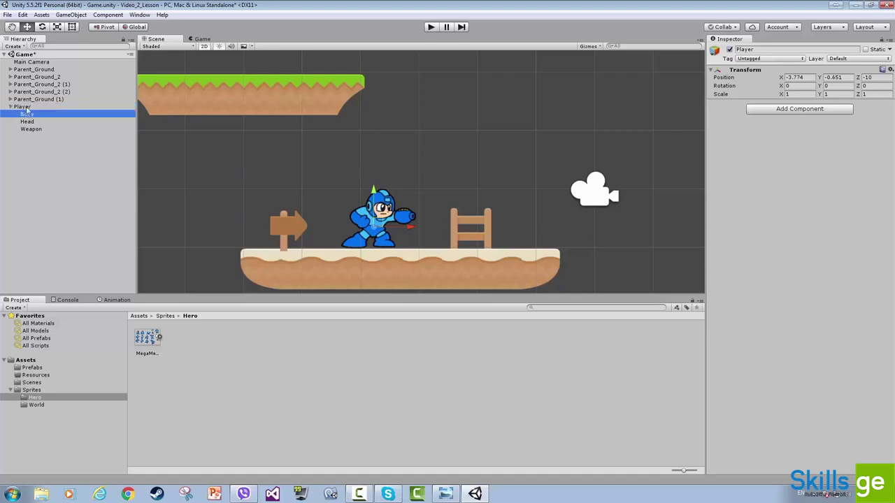
Add a Box Collider component to the Player object
left_click(778, 109)
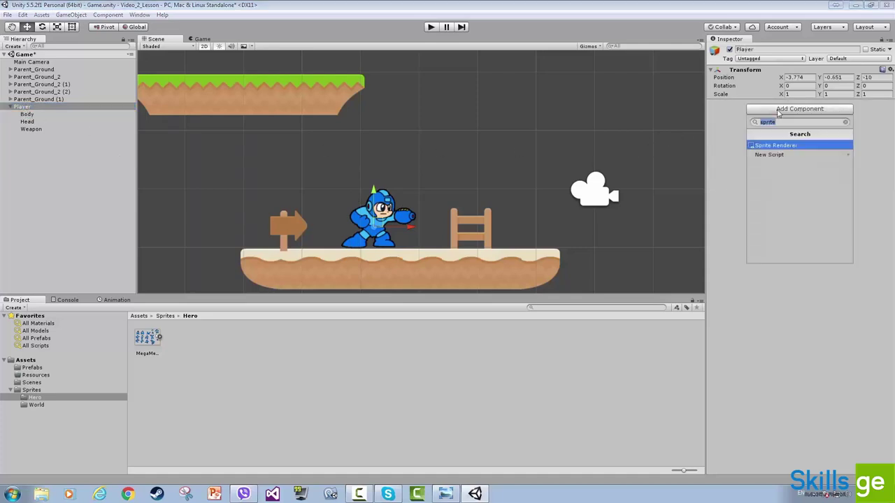
type("box")
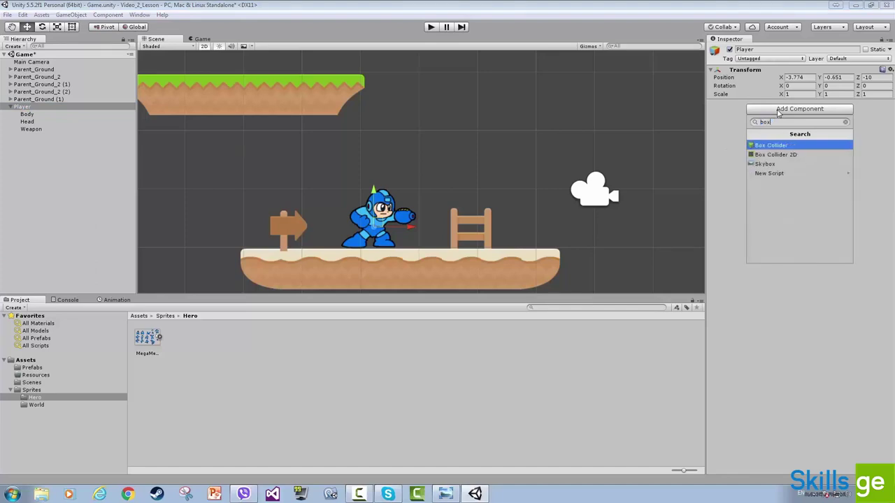
key("Return")
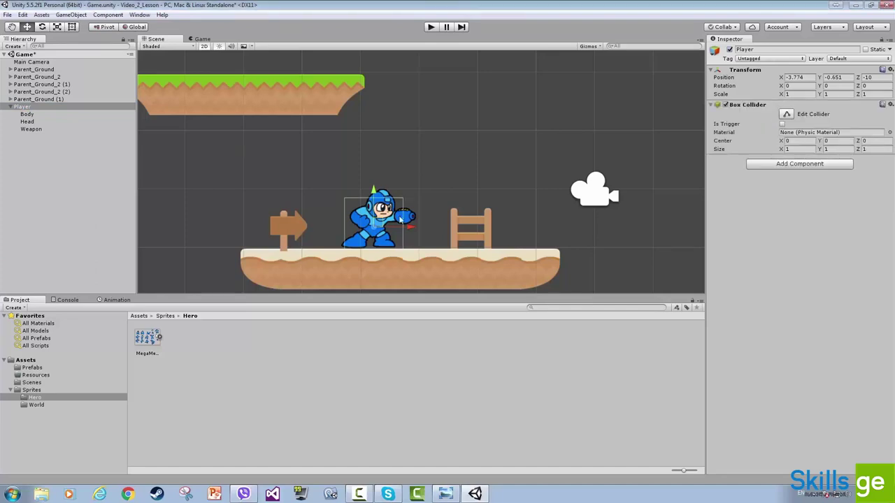
Raise the Player above the platform to about Y -0.263 and compare the components on Player and Body
scroll(400, 219, "up", 4)
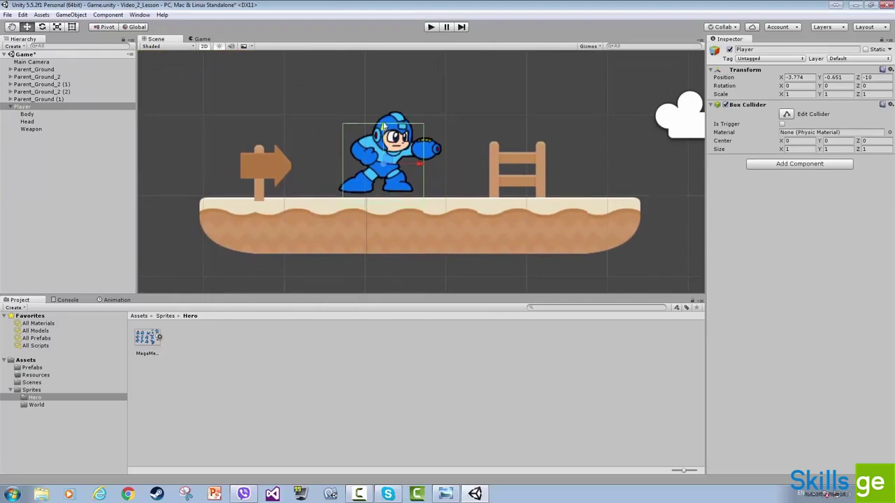
left_click_drag(383, 126, 383, 99)
left_click(25, 107)
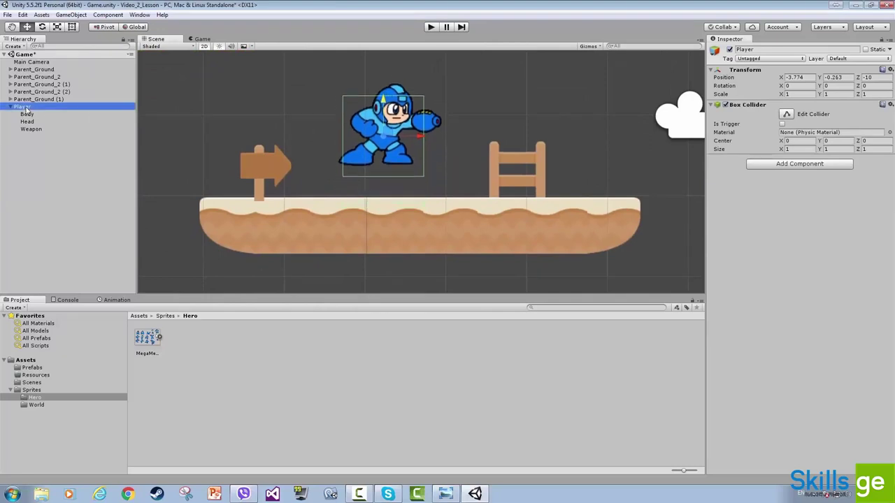
left_click(30, 114)
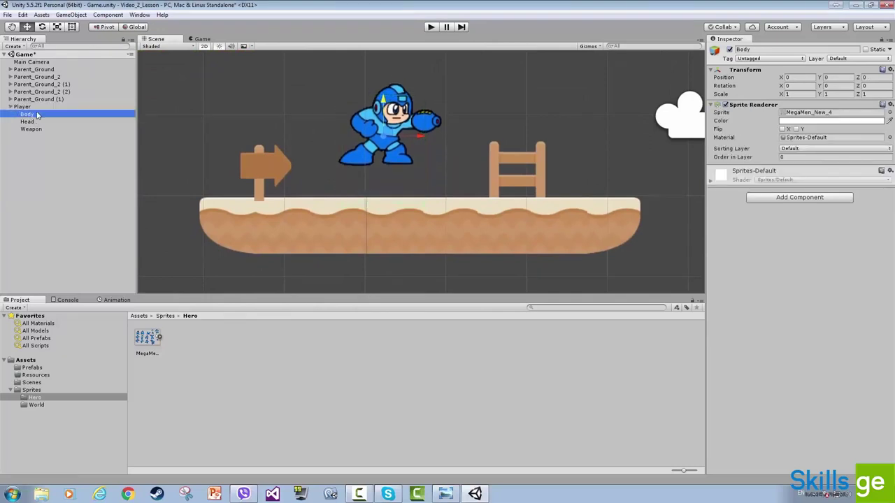
Remove the Box Collider component from the Player object
left_click(25, 107)
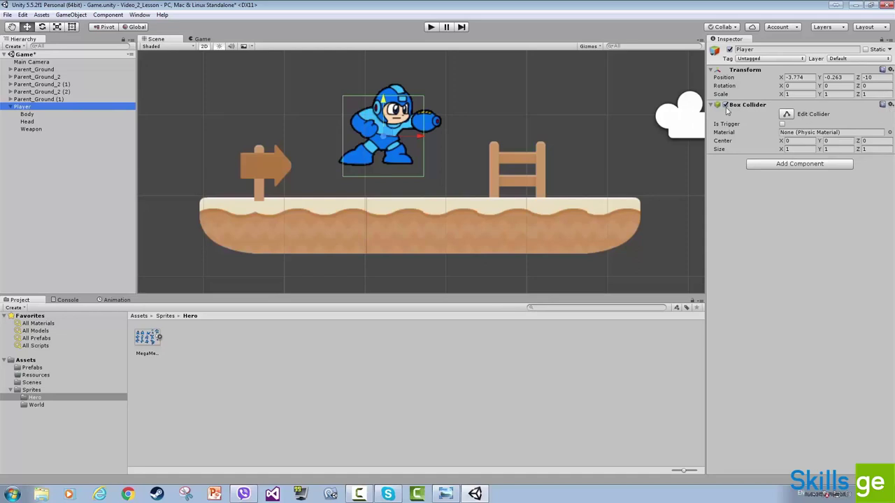
left_click(891, 105)
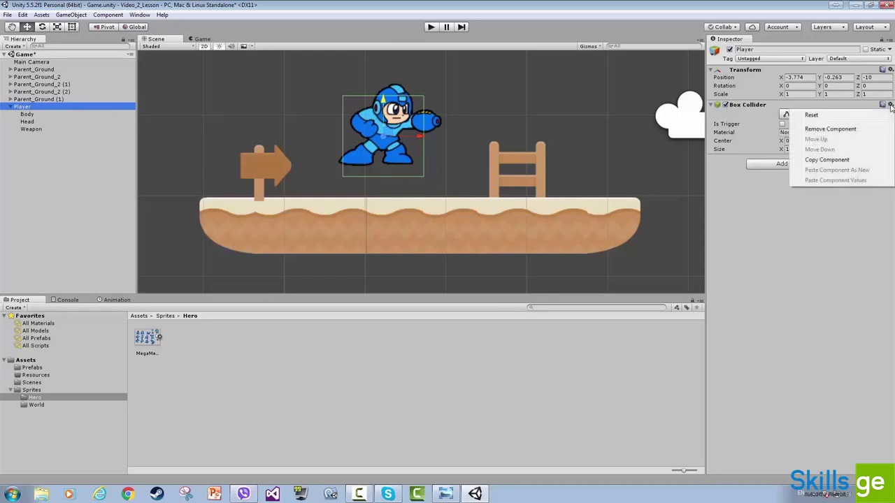
left_click(829, 130)
Add a Box Collider 2D component to the Body object
left_click(28, 116)
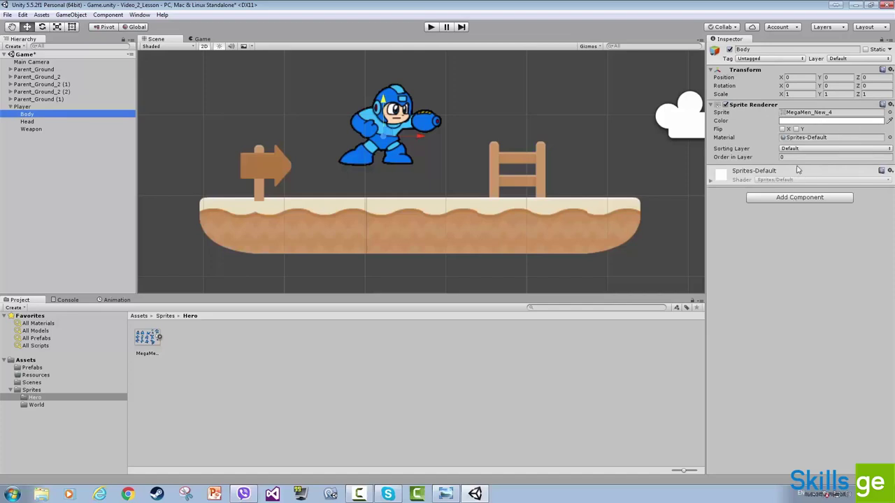
left_click(794, 198)
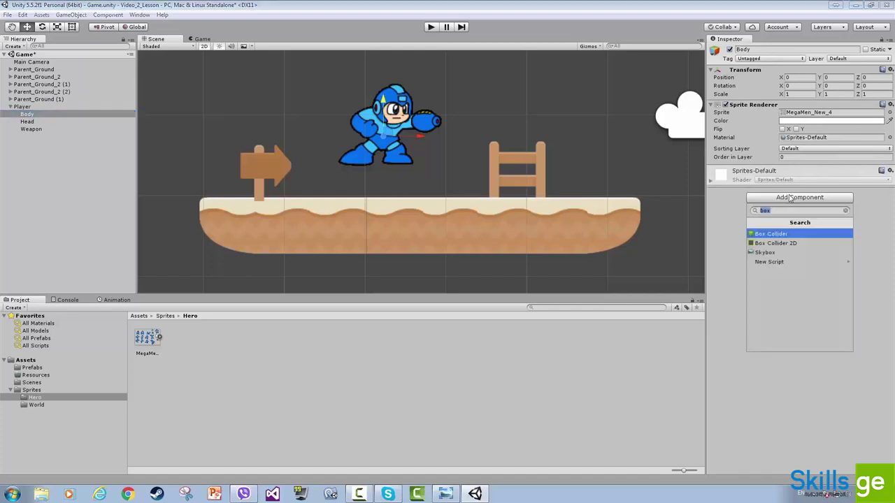
key("Down")
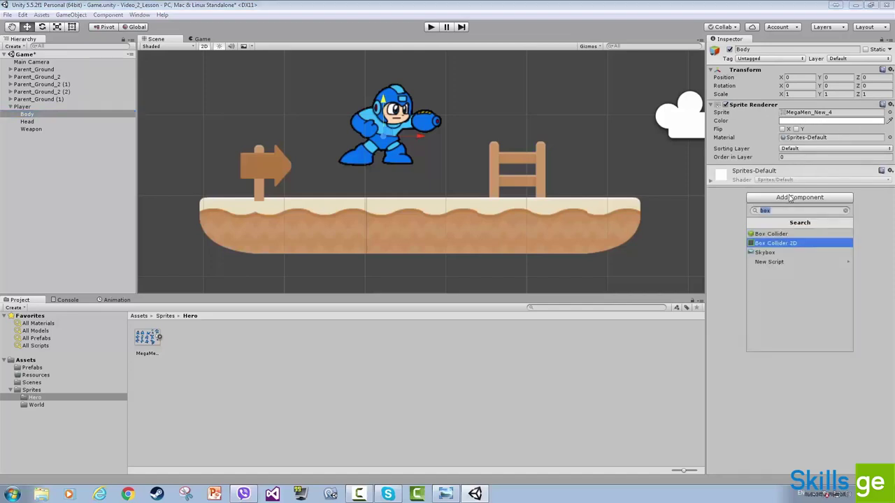
key("Return")
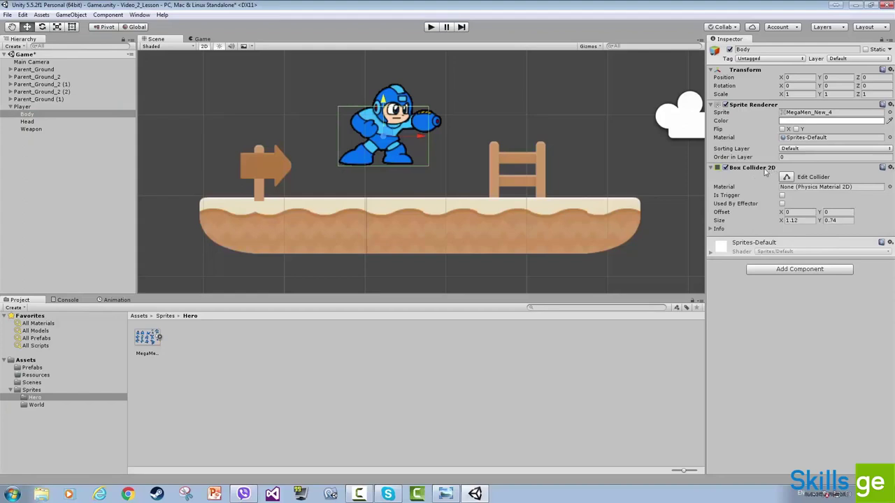
left_click(804, 276)
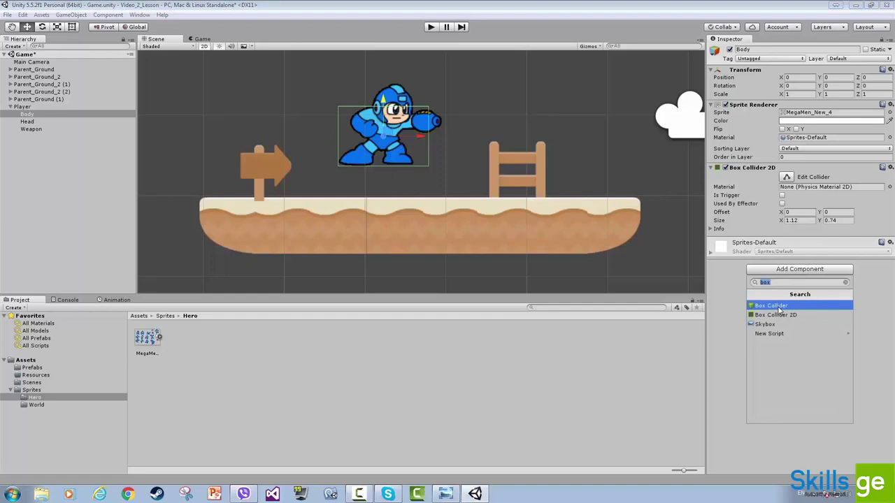
left_click(728, 360)
Remove the Box Collider 2D component from the Body object
scroll(392, 167, "up", 2)
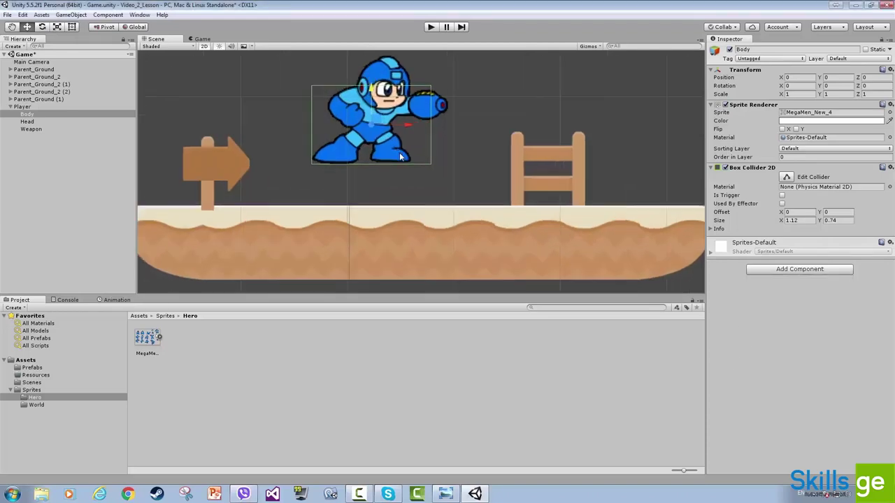
left_click(891, 169)
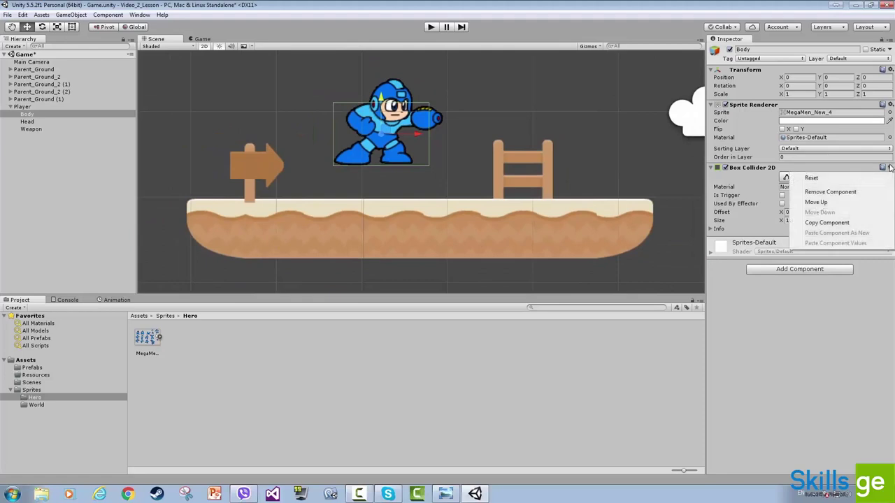
left_click(849, 191)
Add a Box Collider 2D component to the Player object
left_click(22, 107)
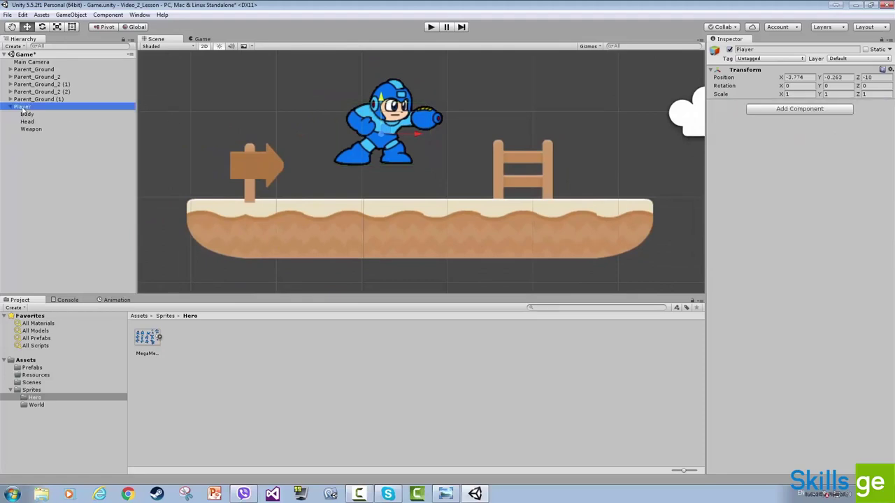
left_click(798, 110)
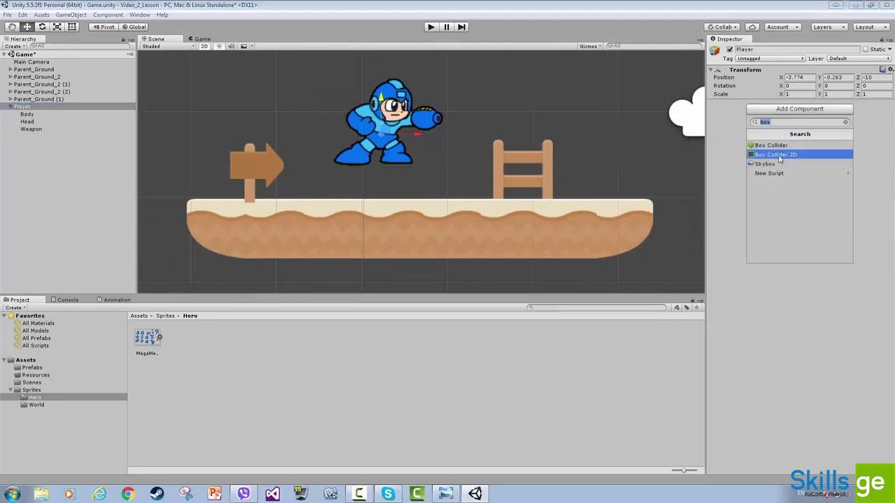
left_click(780, 157)
scroll(516, 153, "down", 3)
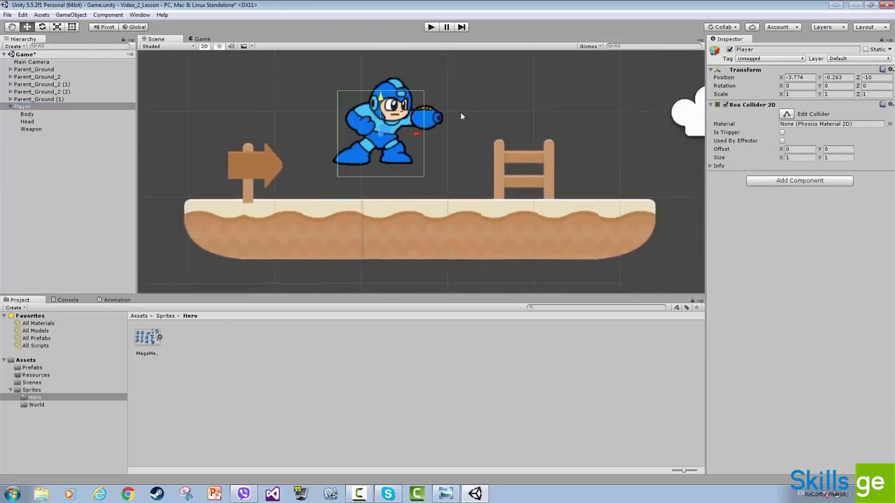
scroll(460, 112, "up", 5)
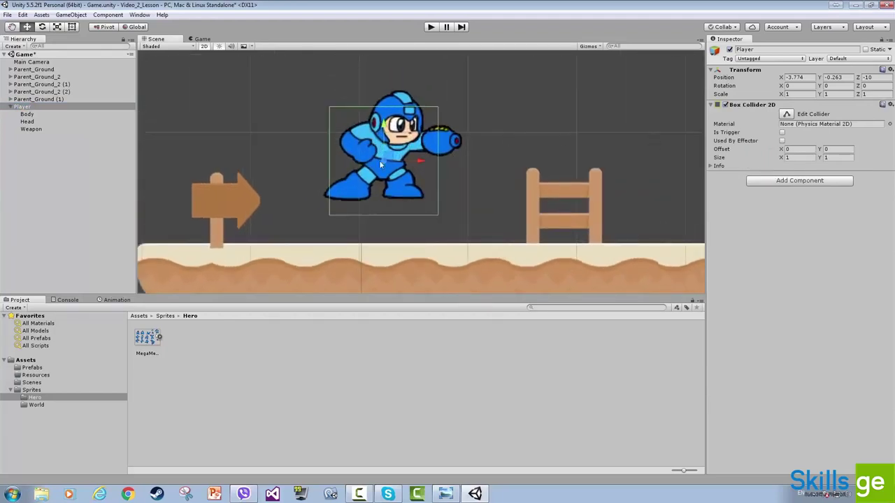
Reshape the Player's Box Collider 2D to fit the character, about 0.92 by 0.99 with offset about -0.026, 0.138
left_click(787, 115)
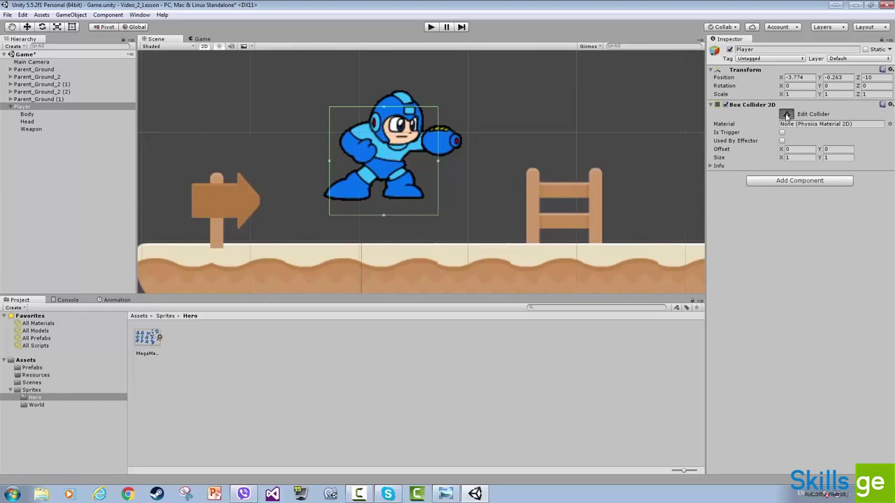
left_click_drag(384, 108, 386, 92)
left_click_drag(330, 153, 345, 171)
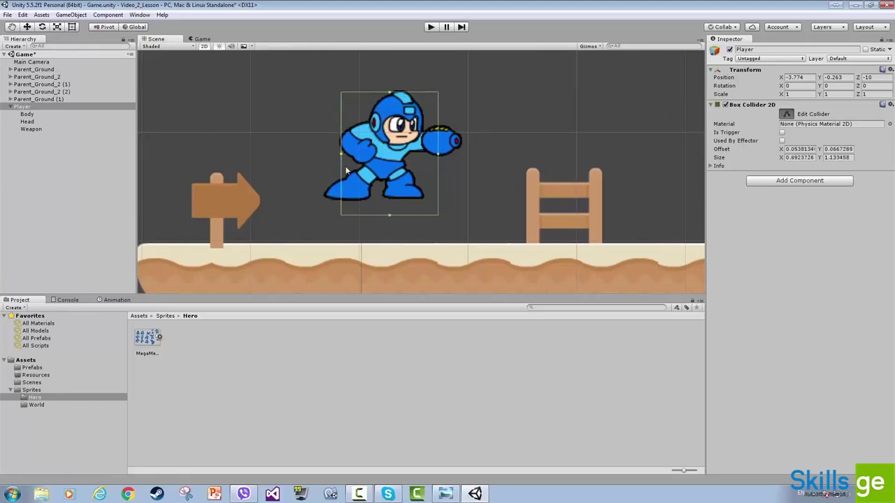
left_click_drag(390, 216, 386, 199)
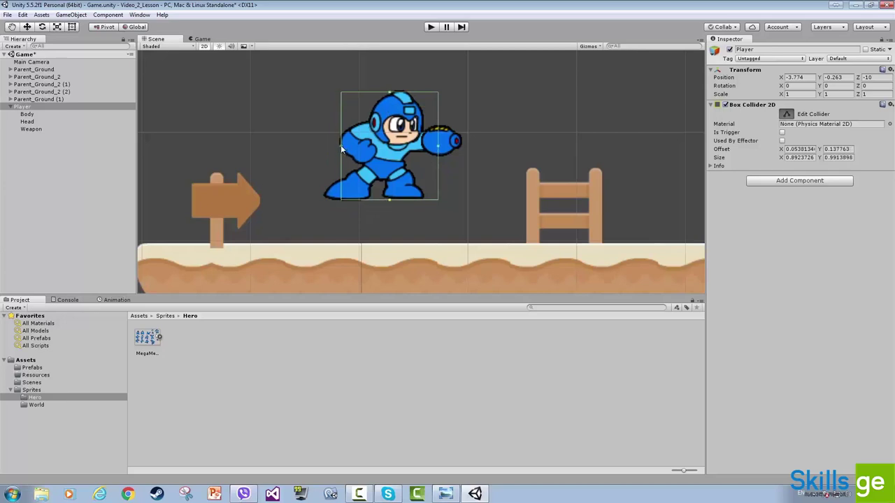
left_click_drag(341, 150, 333, 151)
left_click_drag(438, 147, 432, 149)
left_click(786, 114)
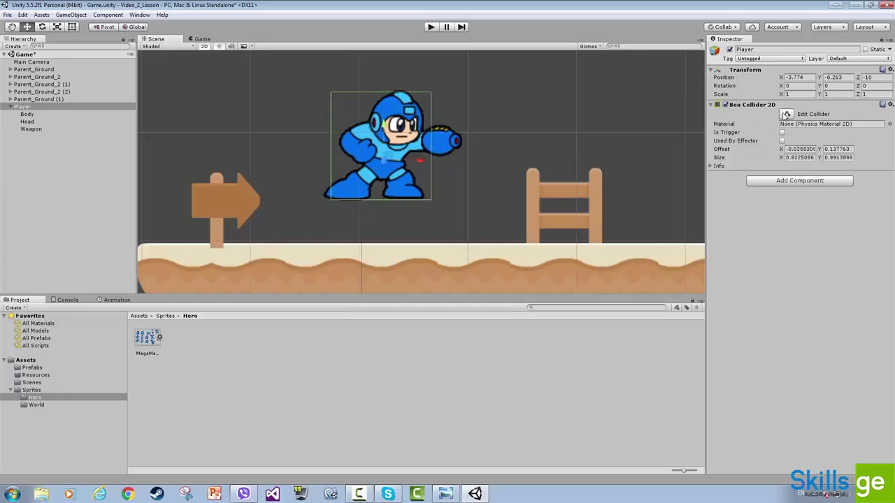
Examine the components of the Player and the sprites assigned to its Body, Head and Weapon children
left_click(42, 106)
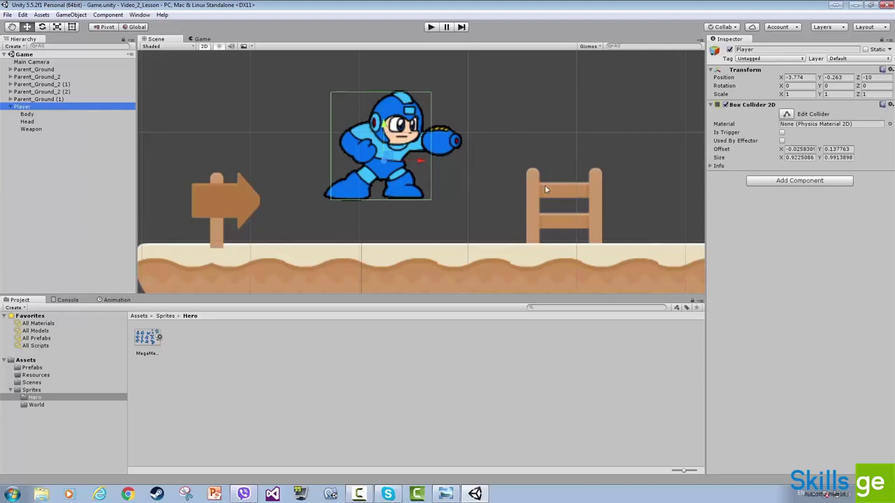
left_click(34, 115)
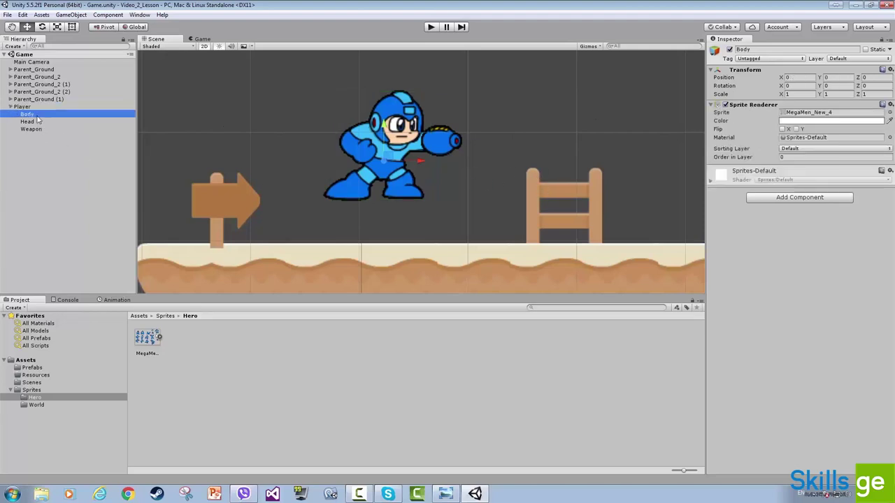
left_click(812, 113)
left_click(28, 122)
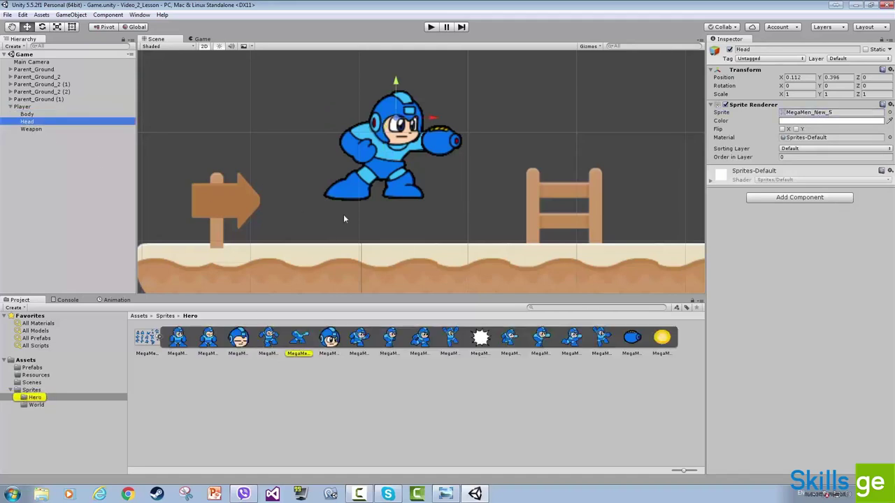
left_click(41, 131)
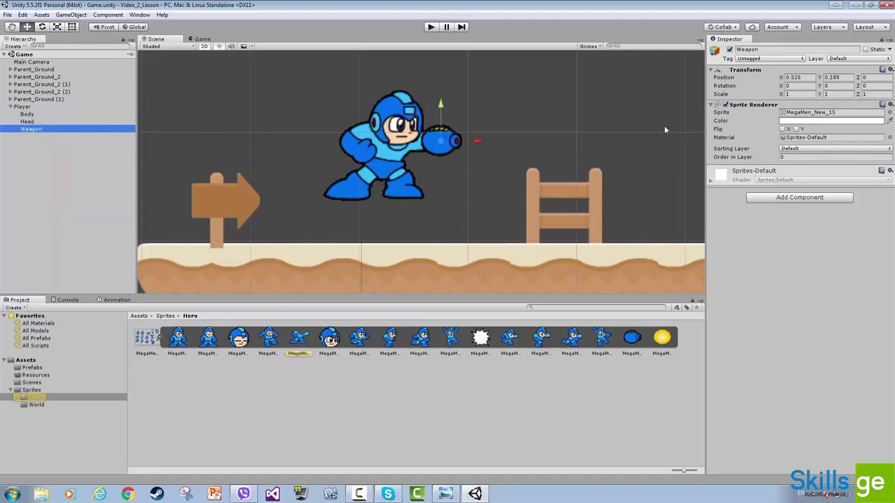
left_click(455, 143)
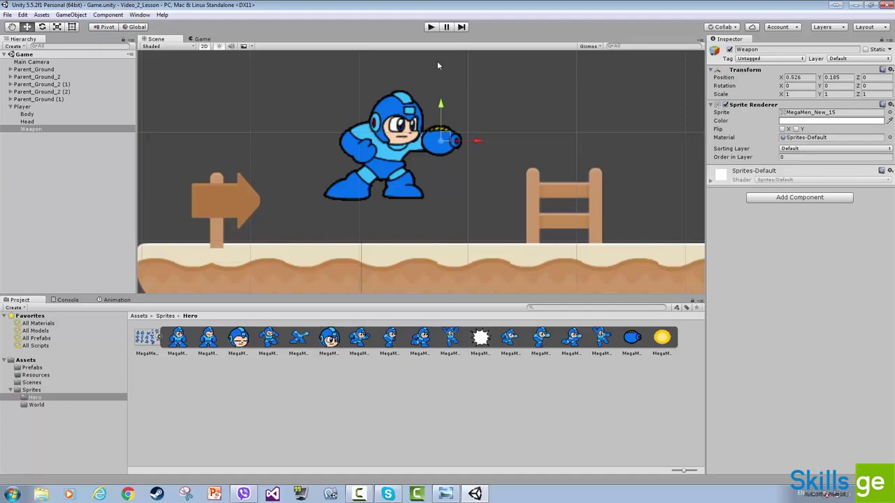
Raise the Player to about Y -0.018 and briefly test-run the game
left_click(32, 107)
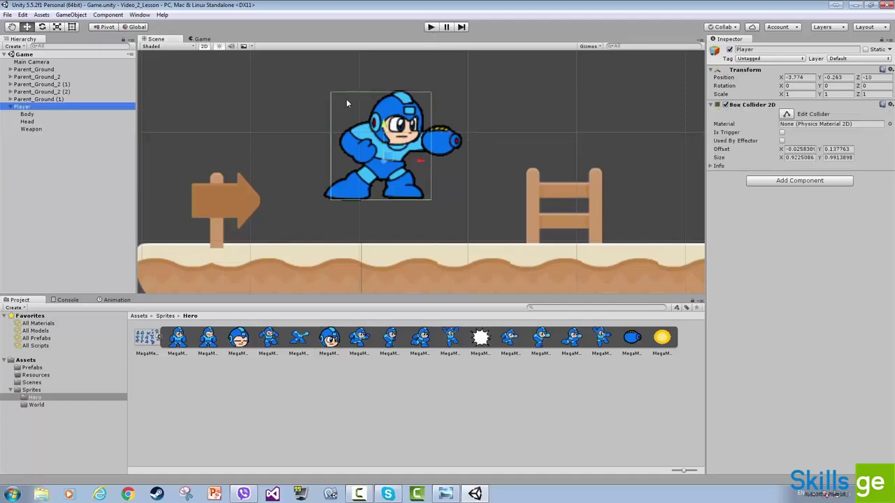
left_click_drag(384, 124, 385, 98)
left_click(431, 28)
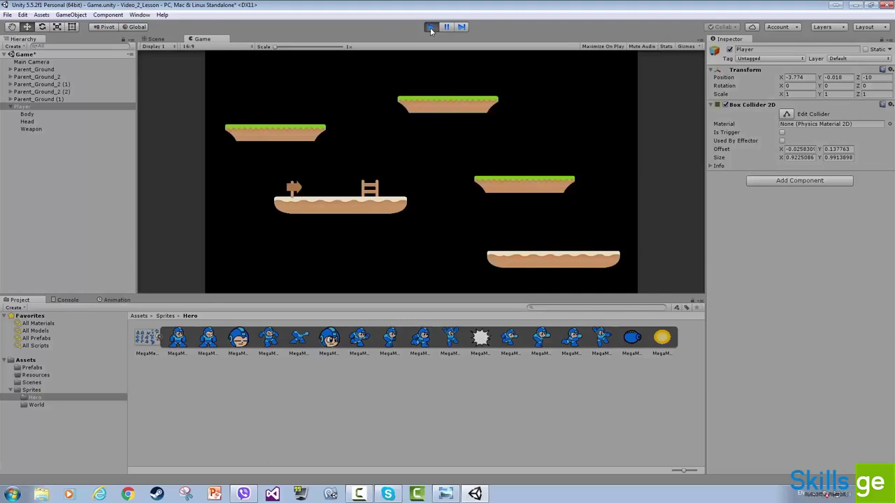
left_click(431, 27)
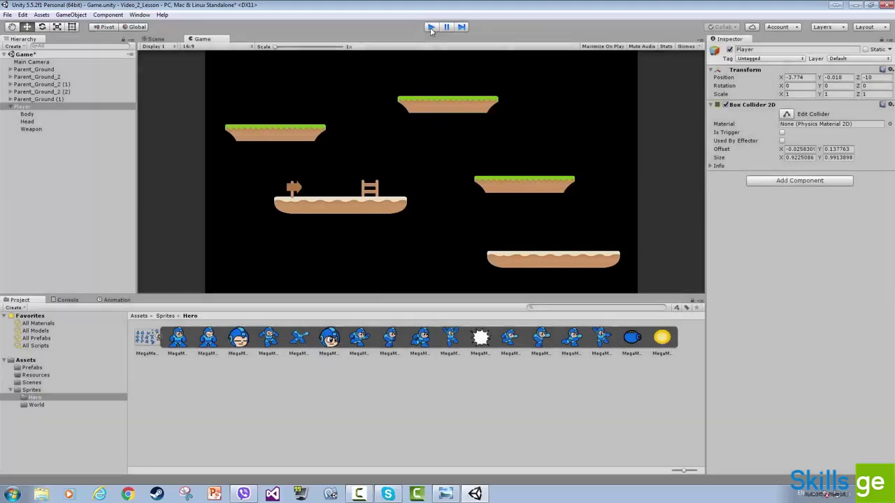
Switch the Scene view to 3D and compare the depth of the Player, Main Camera and platforms
scroll(357, 130, "down", 5)
scroll(382, 125, "down", 5)
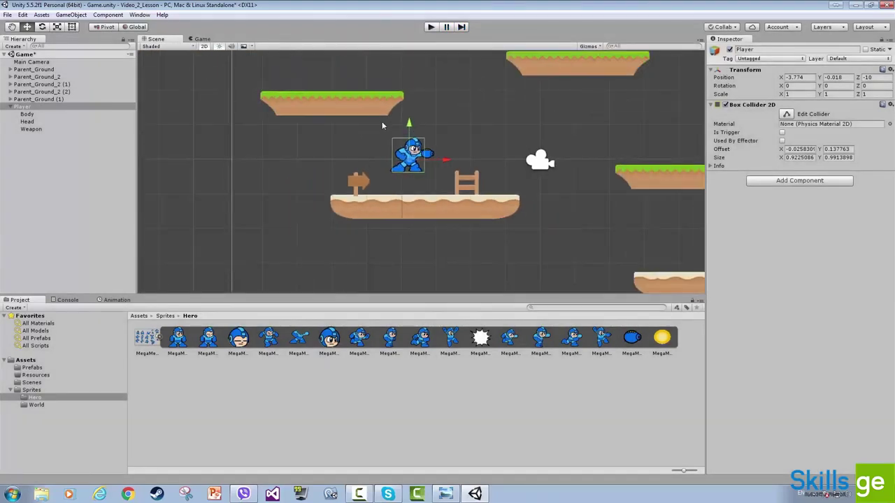
left_click(204, 46)
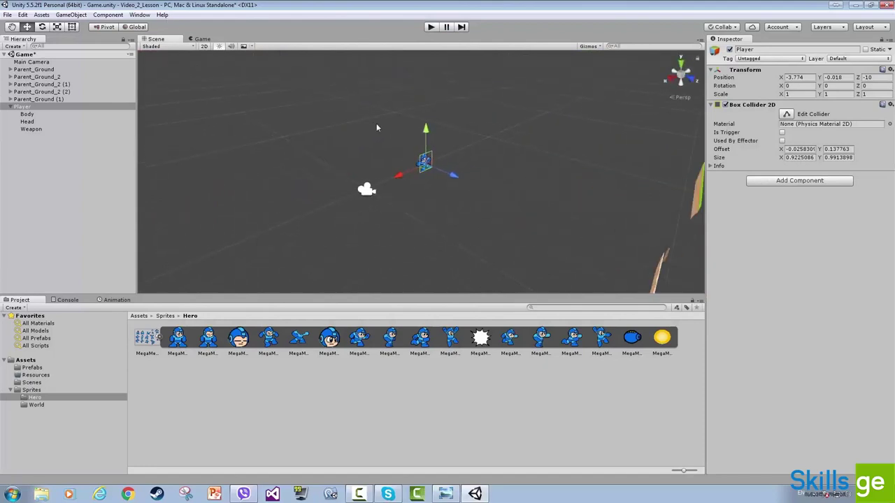
left_click_drag(395, 159, 521, 178, "alt")
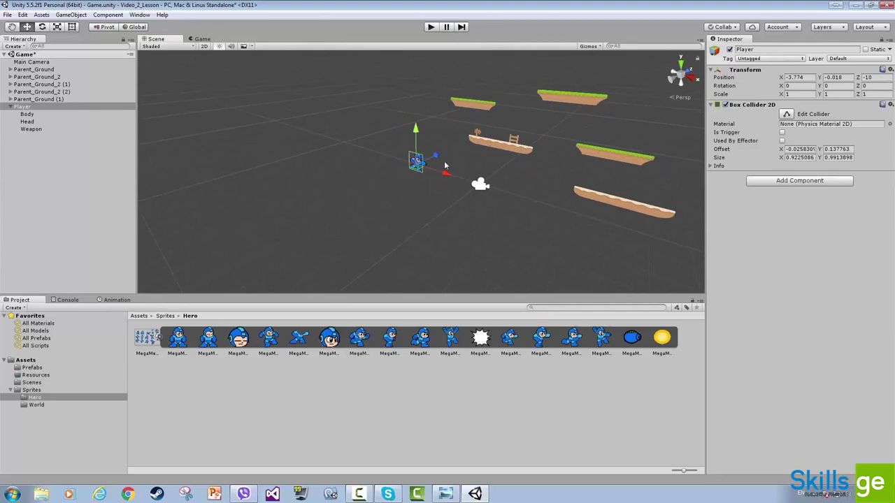
left_click(481, 185)
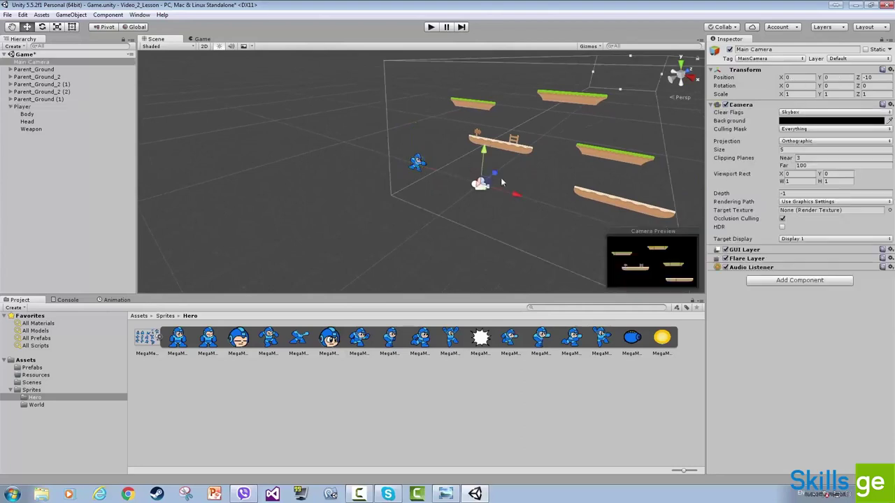
left_click_drag(480, 186, 313, 71, "alt")
left_click(418, 175)
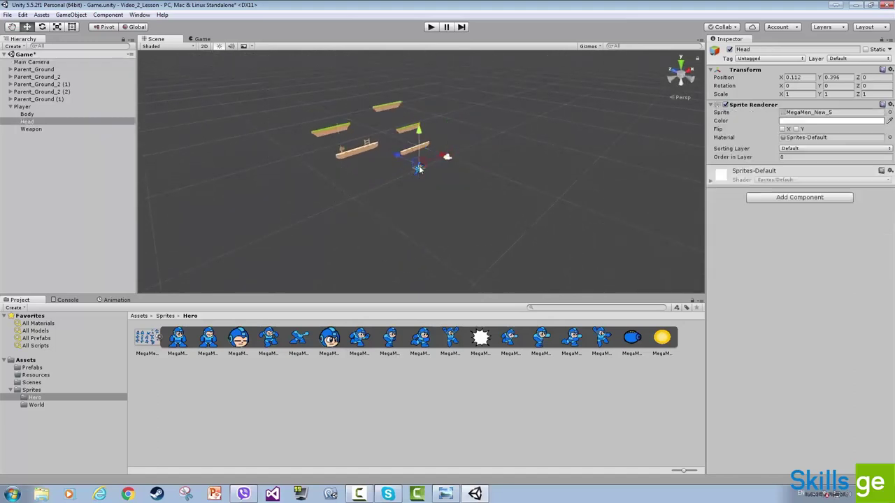
left_click_drag(404, 168, 358, 164, "alt")
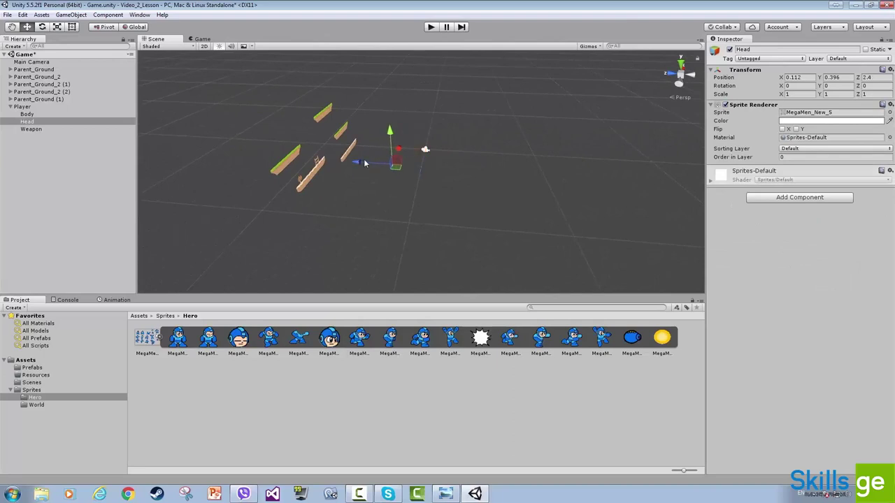
key("ctrl+z")
Move the whole Player in depth to about Z -0.31 and check it in the Game view
left_click(33, 109)
left_click_drag(369, 168, 276, 163)
left_click(202, 39)
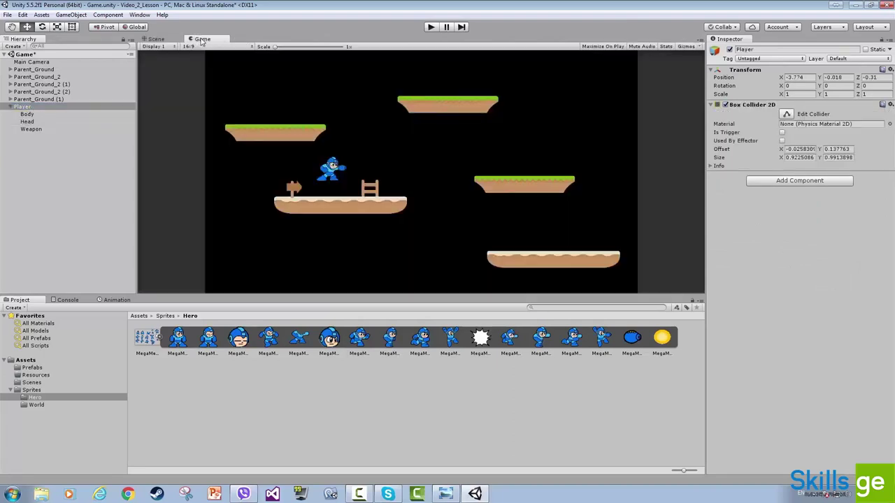
left_click(160, 39)
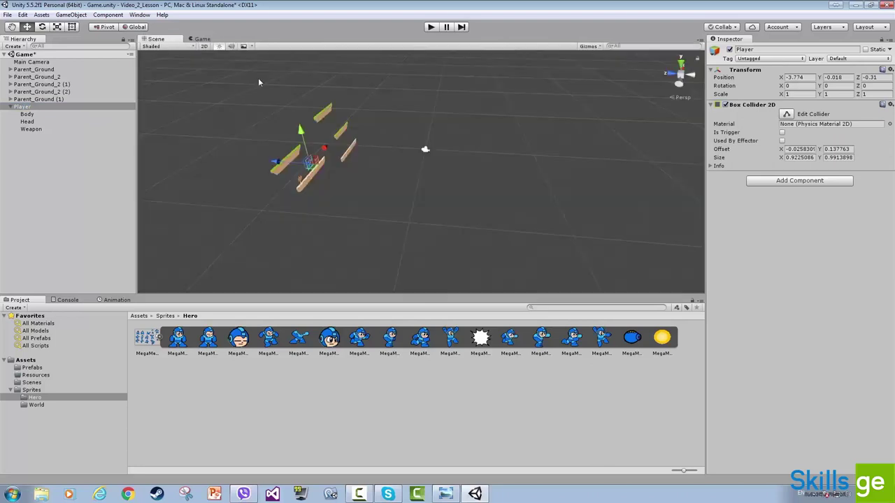
Return the Scene view to 2D and test-run the game, stopping it after checking the Player
left_click(204, 47)
scroll(427, 142, "up", 3)
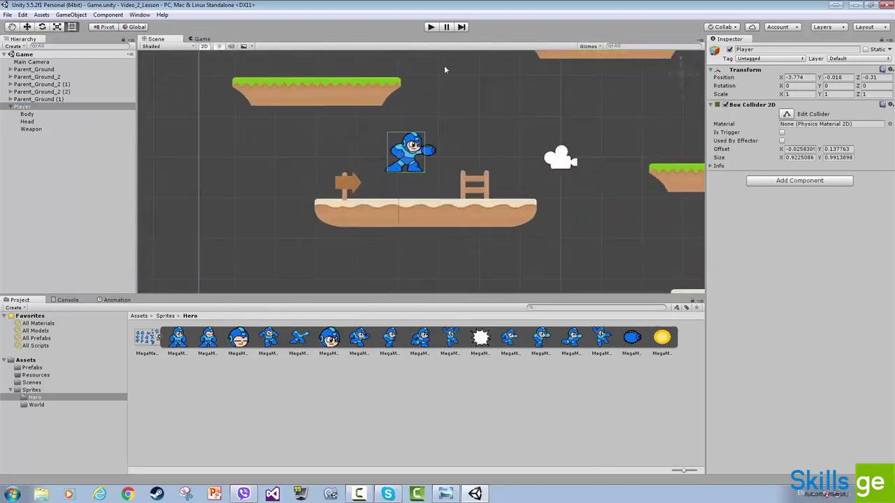
left_click(430, 26)
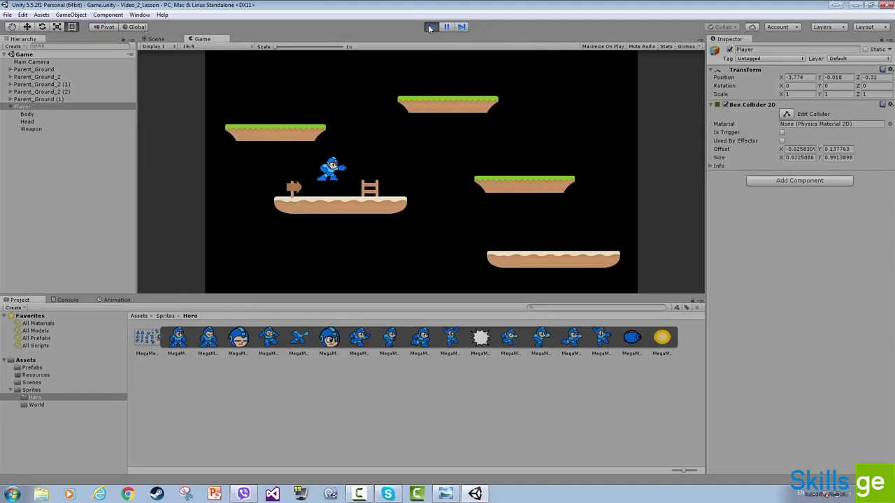
left_click(430, 28)
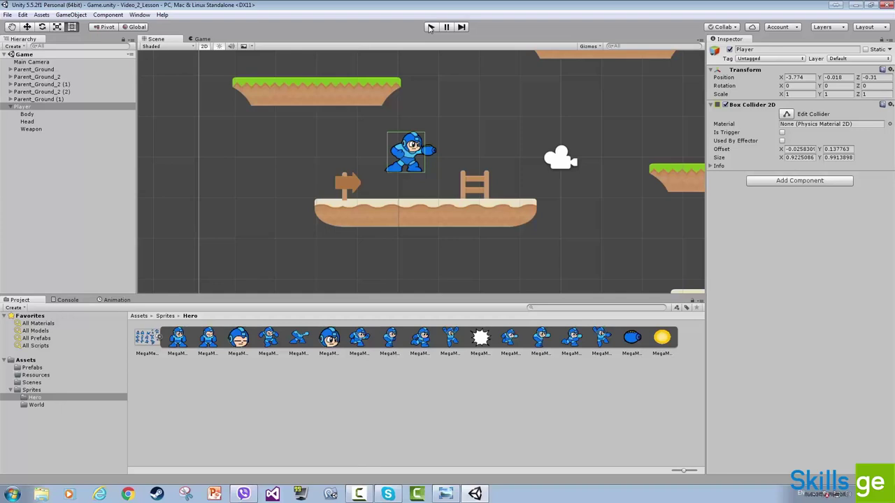
Add a Rigidbody 2D component to the Player object and run the game to test its gravity
left_click(25, 108)
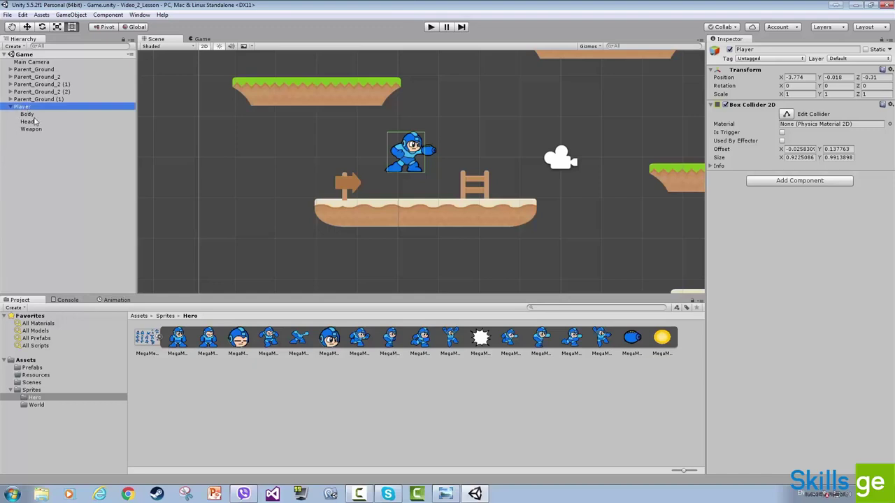
left_click(807, 181)
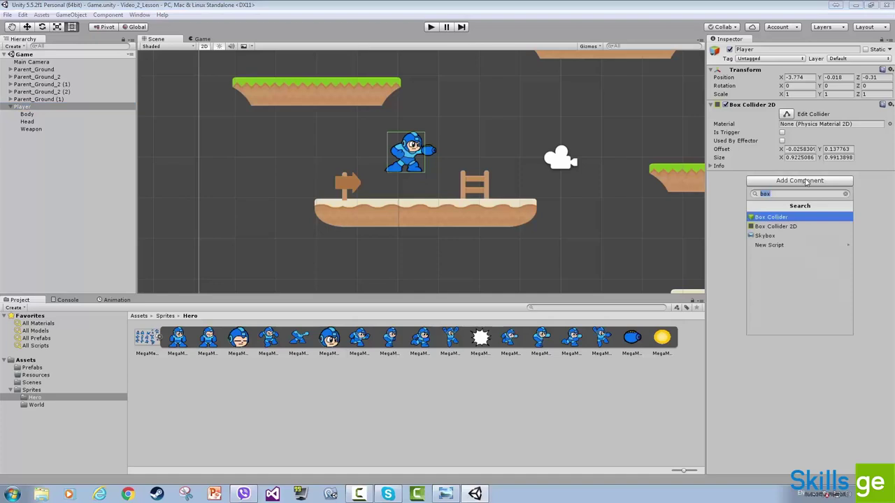
type("rigid")
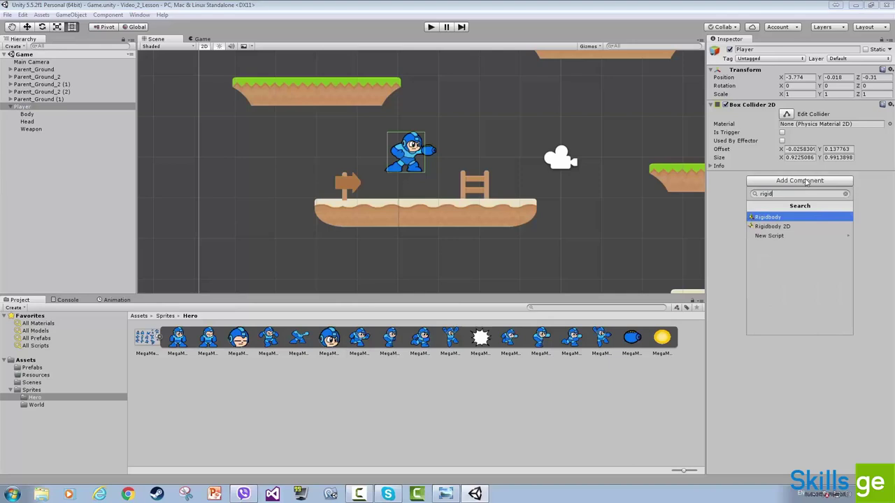
key("Down")
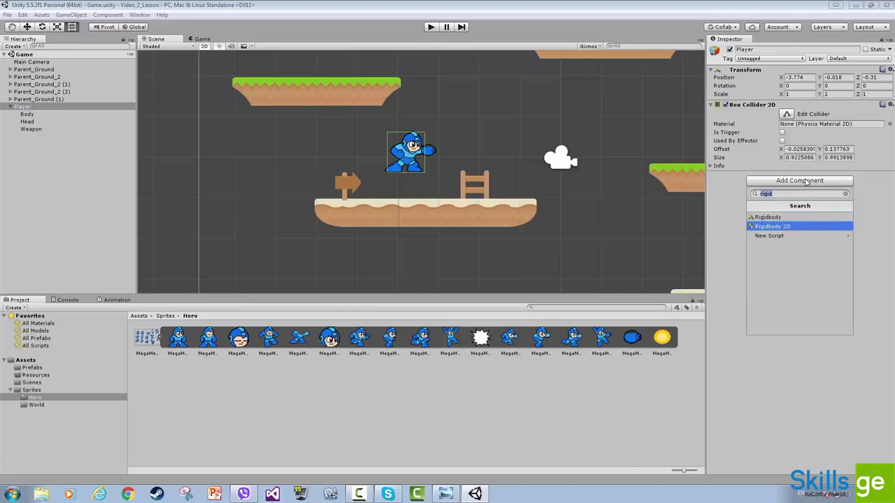
key("Return")
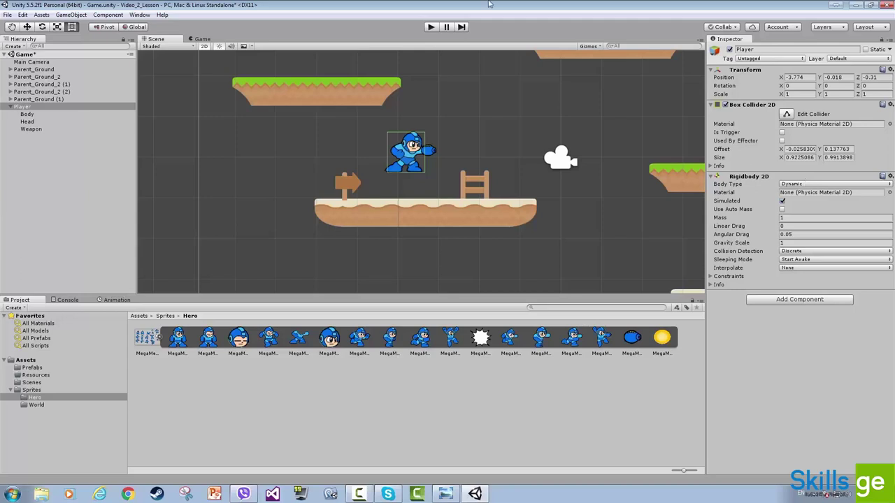
left_click(431, 27)
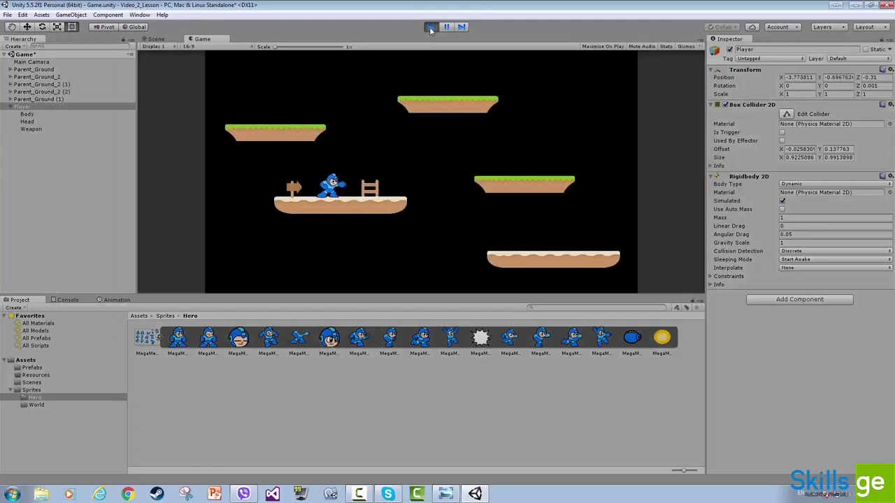
Stop the game and raise the whole Player above the platforms, to about X -3.15, Y 4.23
left_click(430, 28)
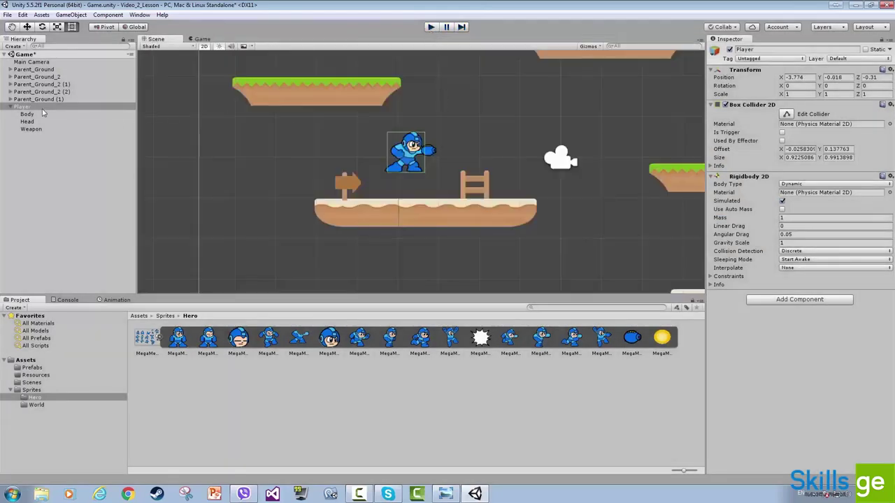
left_click(36, 108)
left_click(412, 144)
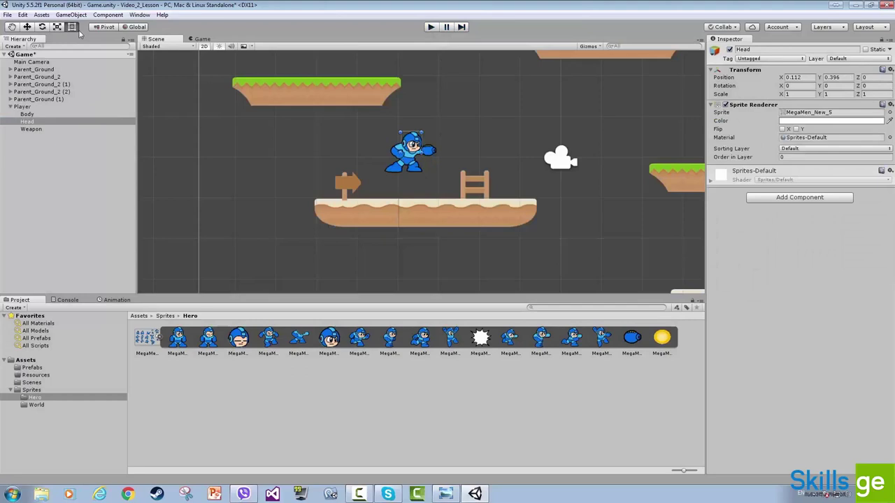
left_click(28, 109)
left_click(27, 27)
scroll(421, 172, "down", 3)
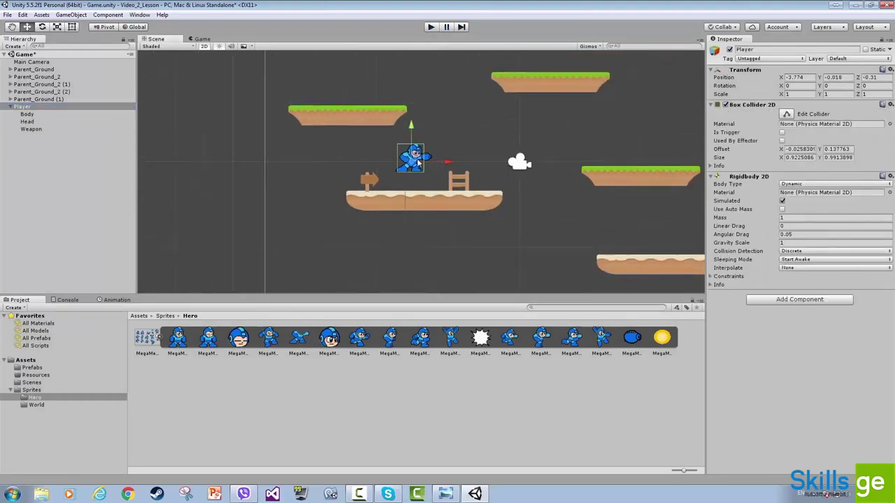
left_click_drag(412, 138, 432, 42)
scroll(468, 88, "down", 2)
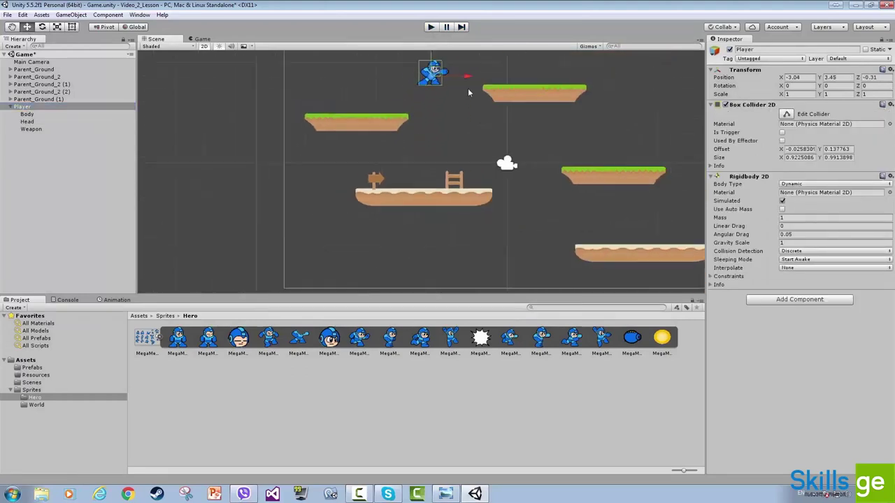
middle_click_drag(467, 88, 453, 109)
left_click_drag(415, 110, 416, 94)
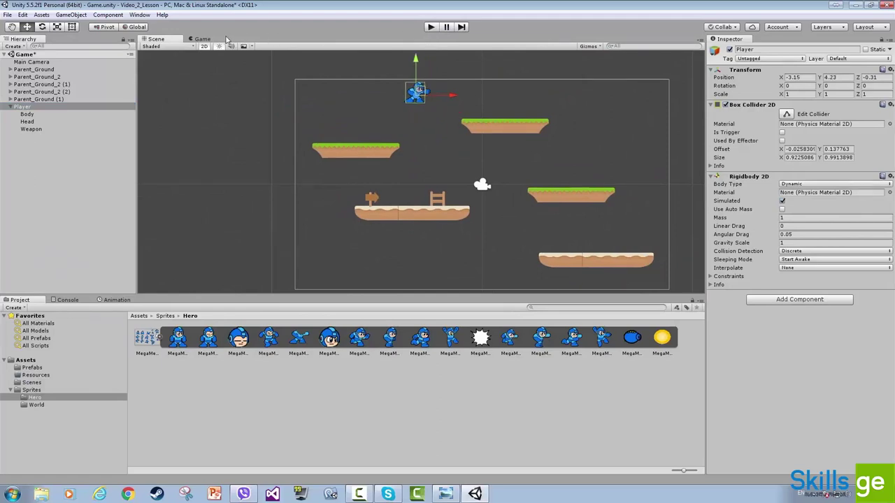
Run the game to test the Player's fall from the raised position, and stop it
left_click(431, 27)
left_click(431, 26)
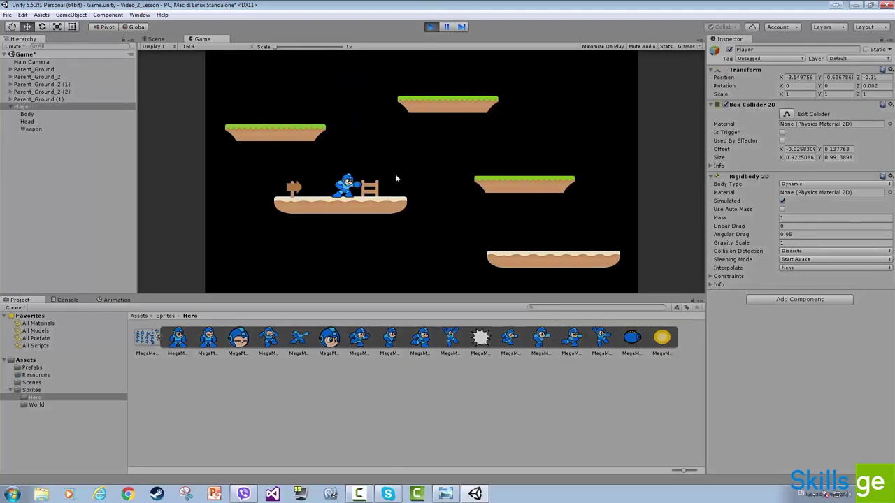
left_click(430, 26)
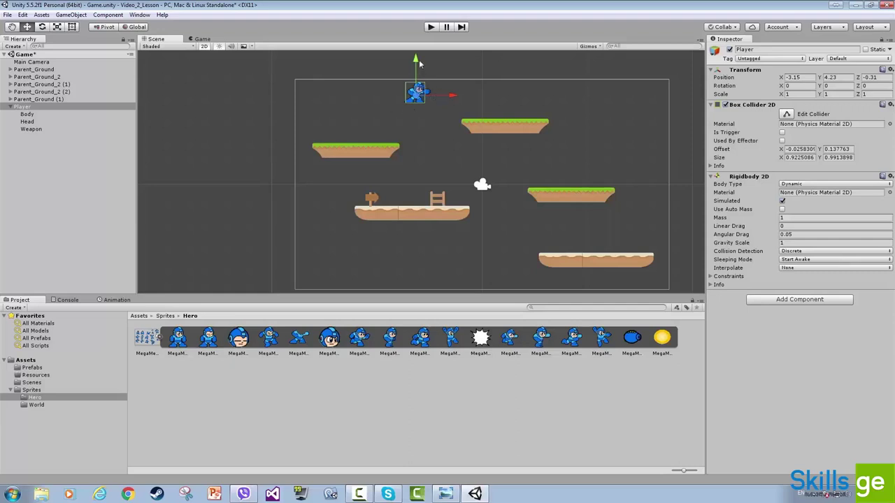
Lower the Player to about Y 0.58 and review the Body Type options of its Rigidbody 2D
left_click_drag(419, 64, 409, 133)
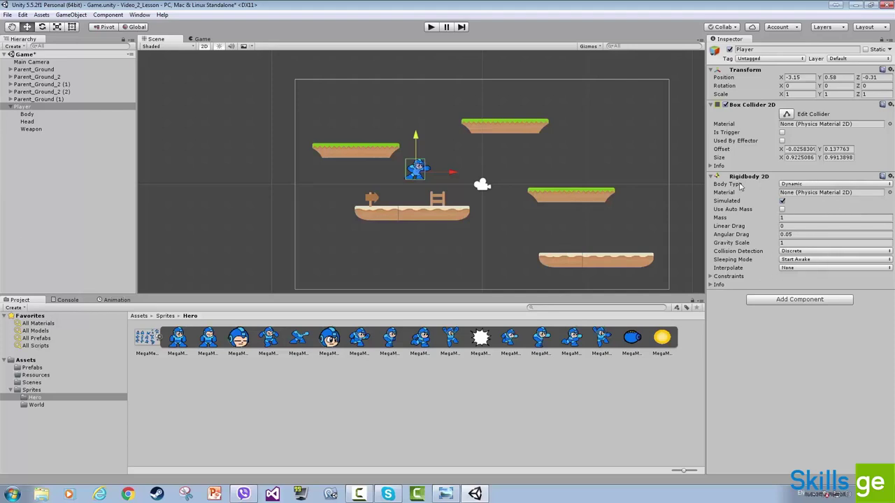
left_click(809, 184)
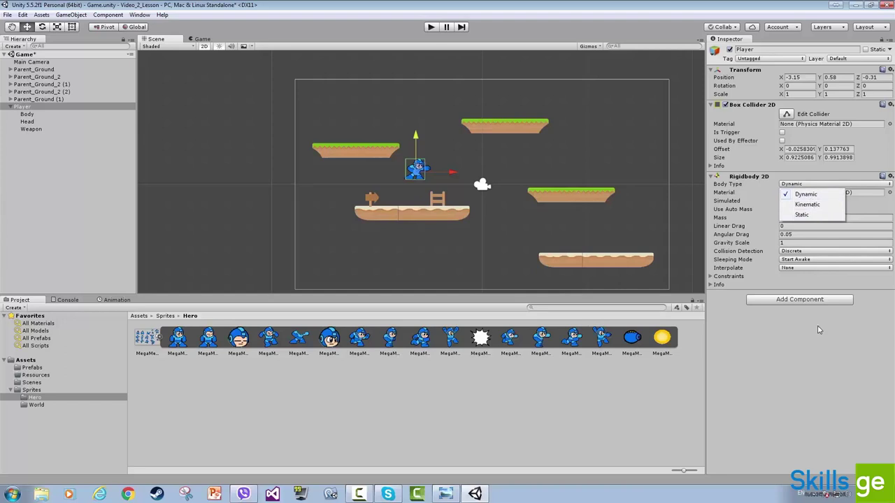
left_click(792, 331)
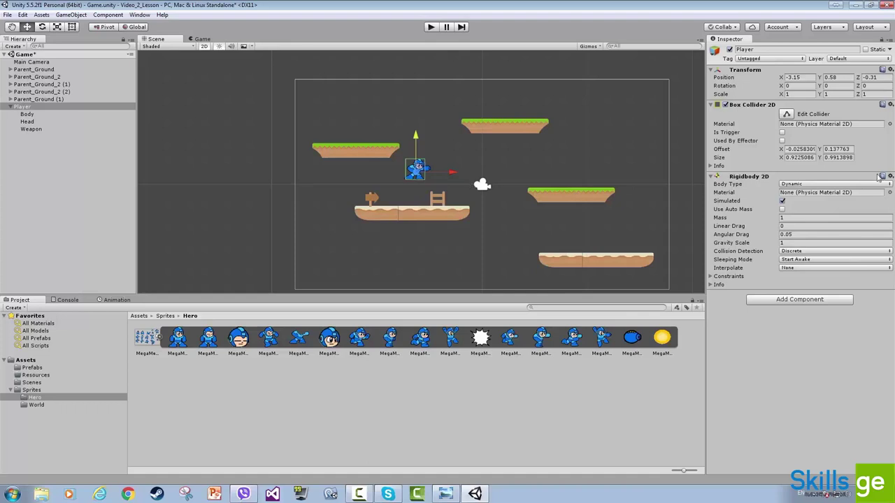
Set the Player's Rigidbody 2D Body Type to Kinematic and test-run the game
left_click(812, 184)
left_click(807, 205)
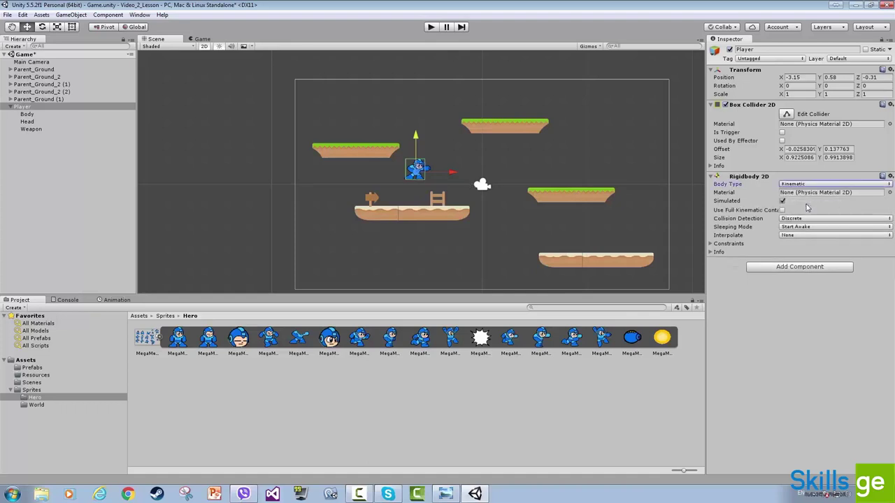
left_click(430, 27)
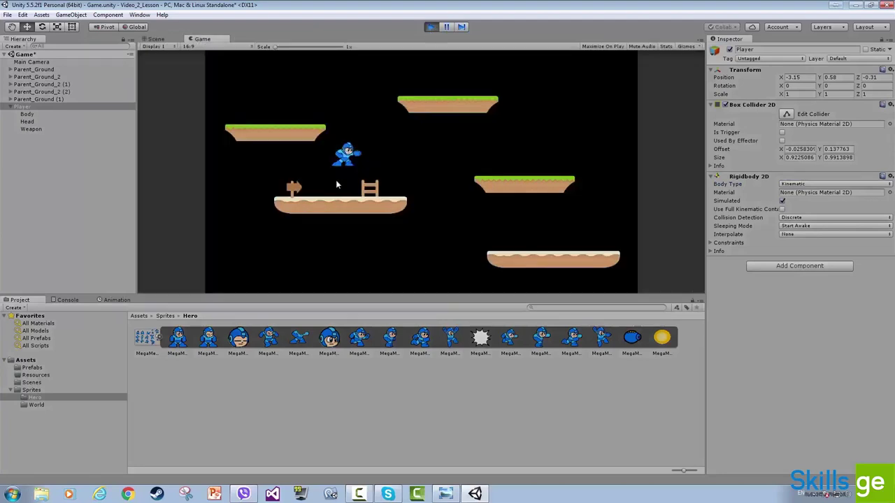
left_click(431, 27)
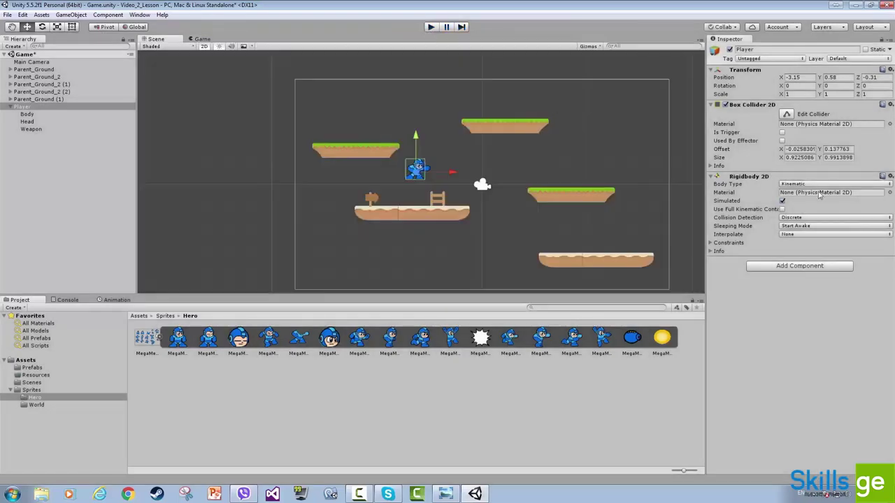
Set the Player's Rigidbody 2D Body Type to Static, check its Info section and test-run the game
left_click(815, 184)
left_click(810, 214)
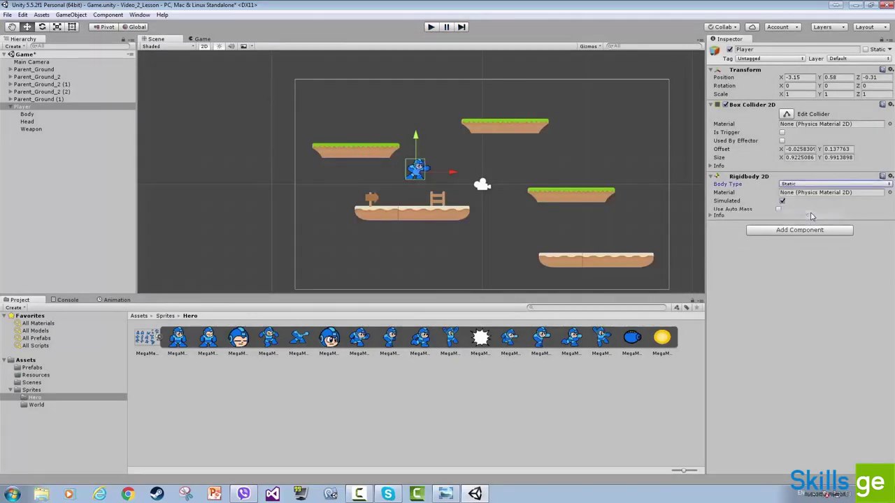
left_click(714, 209)
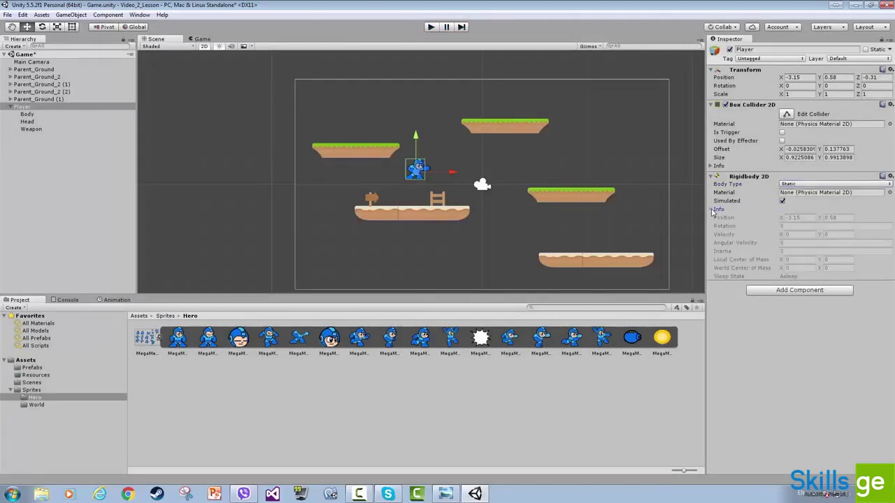
left_click(715, 209)
left_click(431, 27)
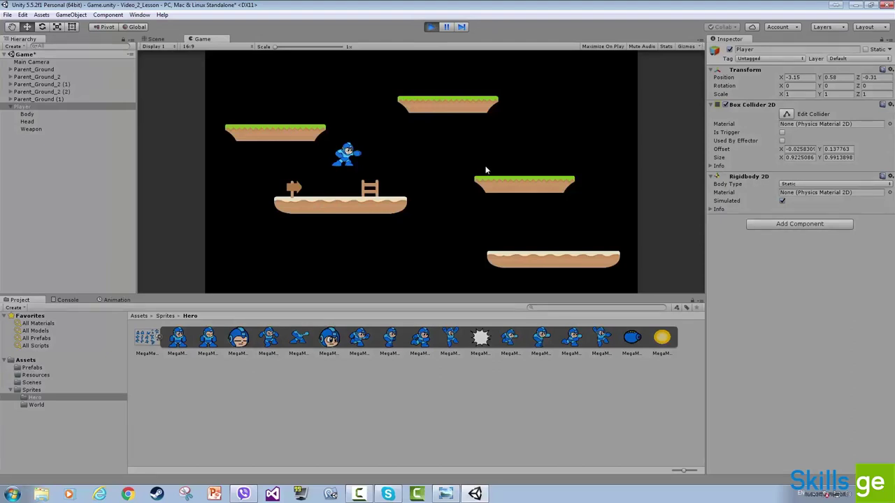
left_click(430, 28)
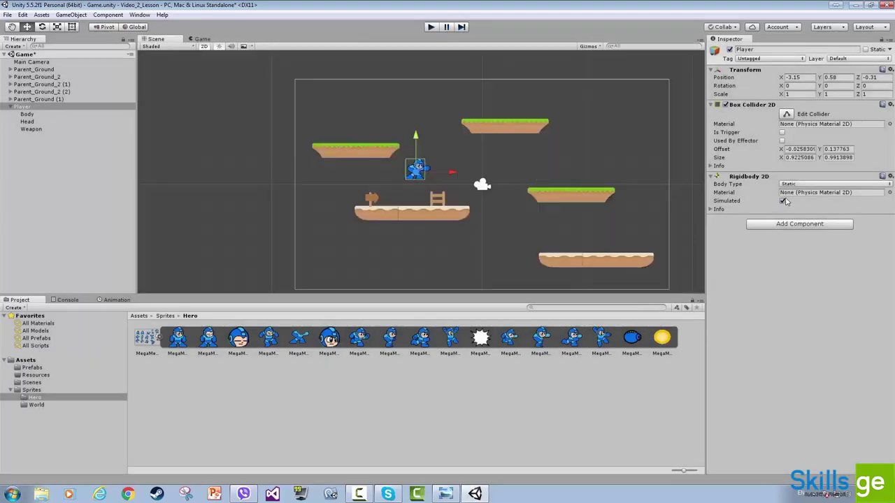
Set the Player's Rigidbody 2D Body Type back to Dynamic and open its Mass value for editing
left_click(811, 184)
left_click(808, 194)
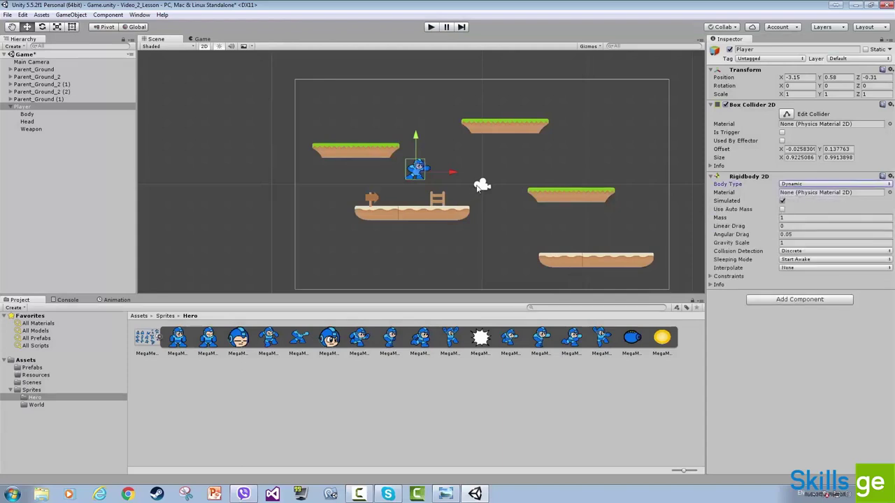
left_click(788, 219)
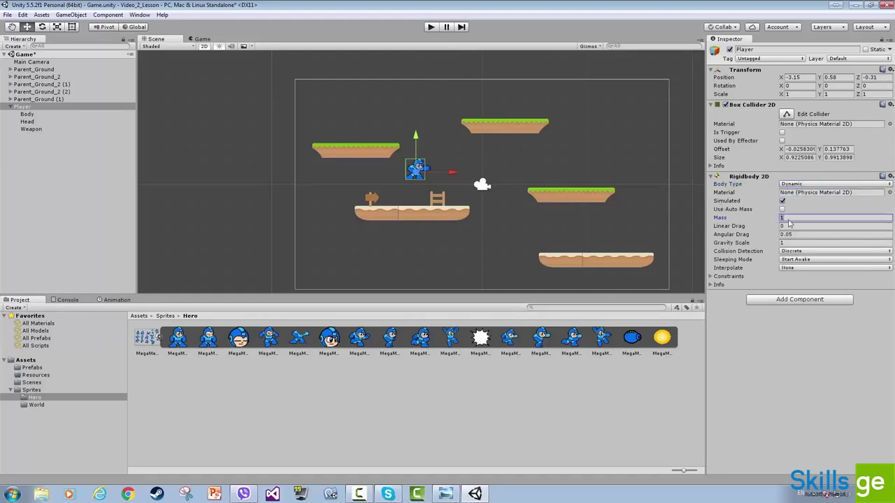